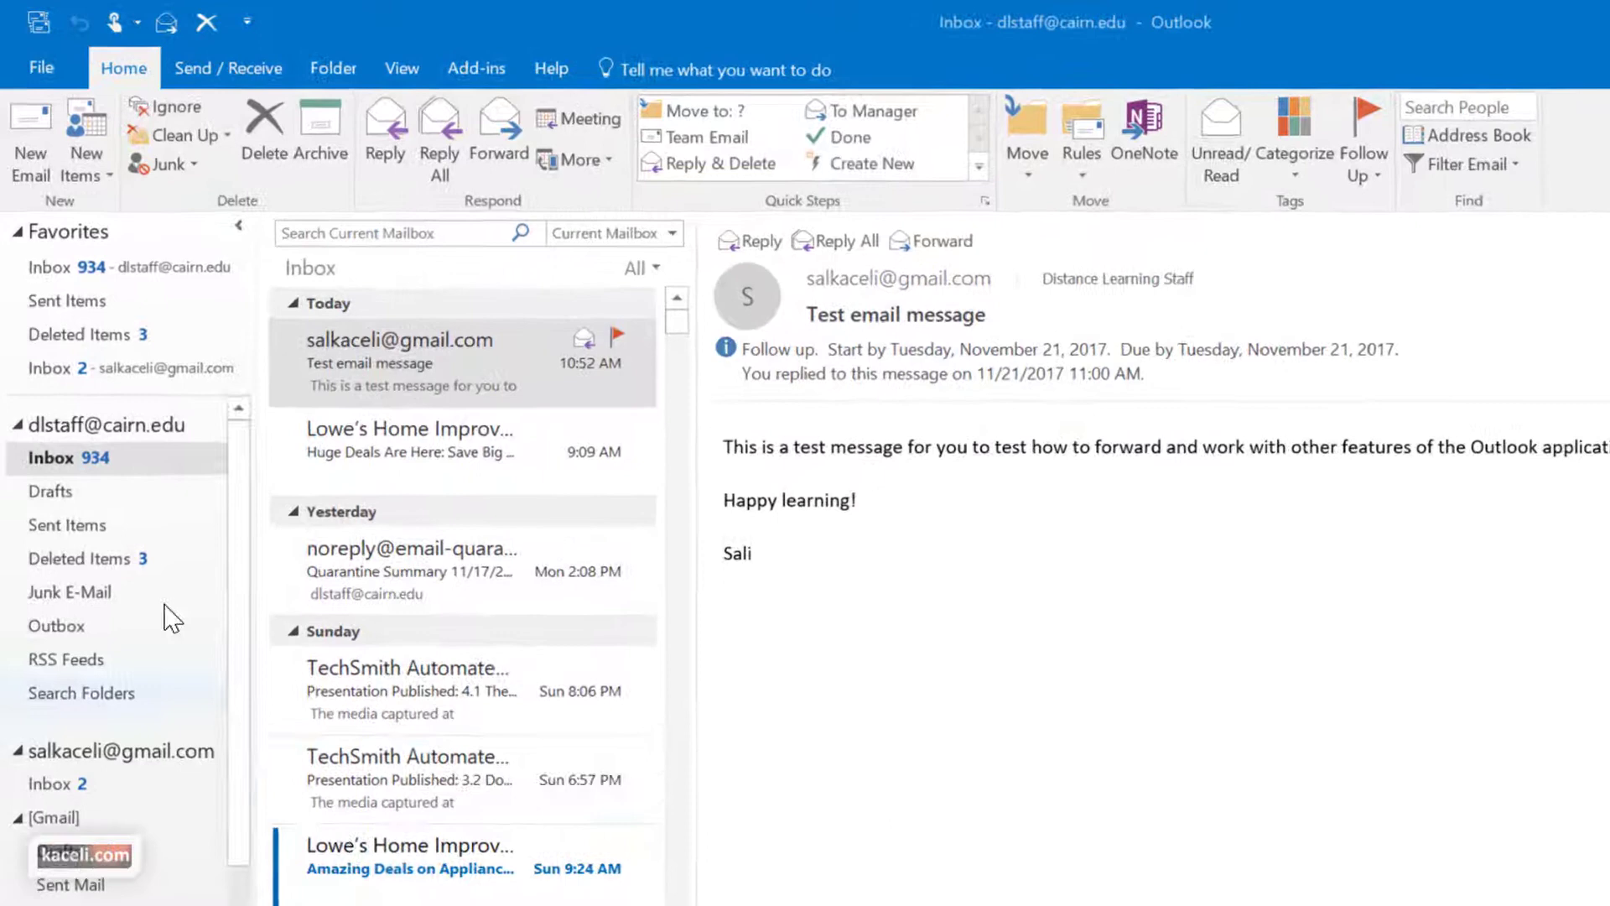
# - Look at the Outlook Today page, return to the Inbox and bring up its folder actions
pyautogui.click(52, 416)
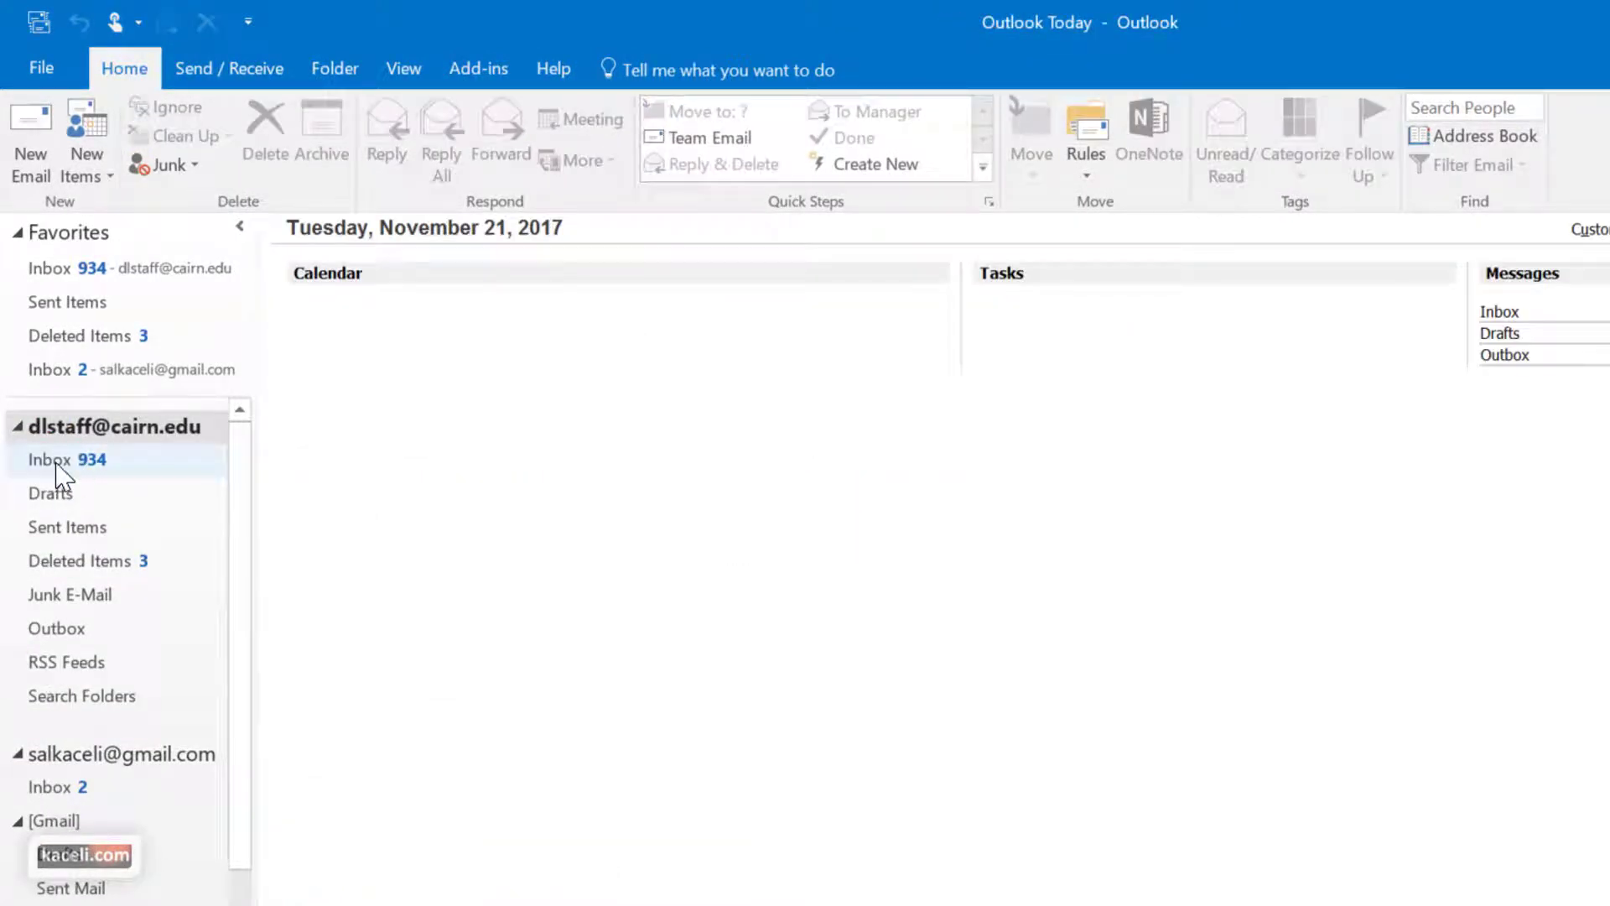
pyautogui.click(69, 463)
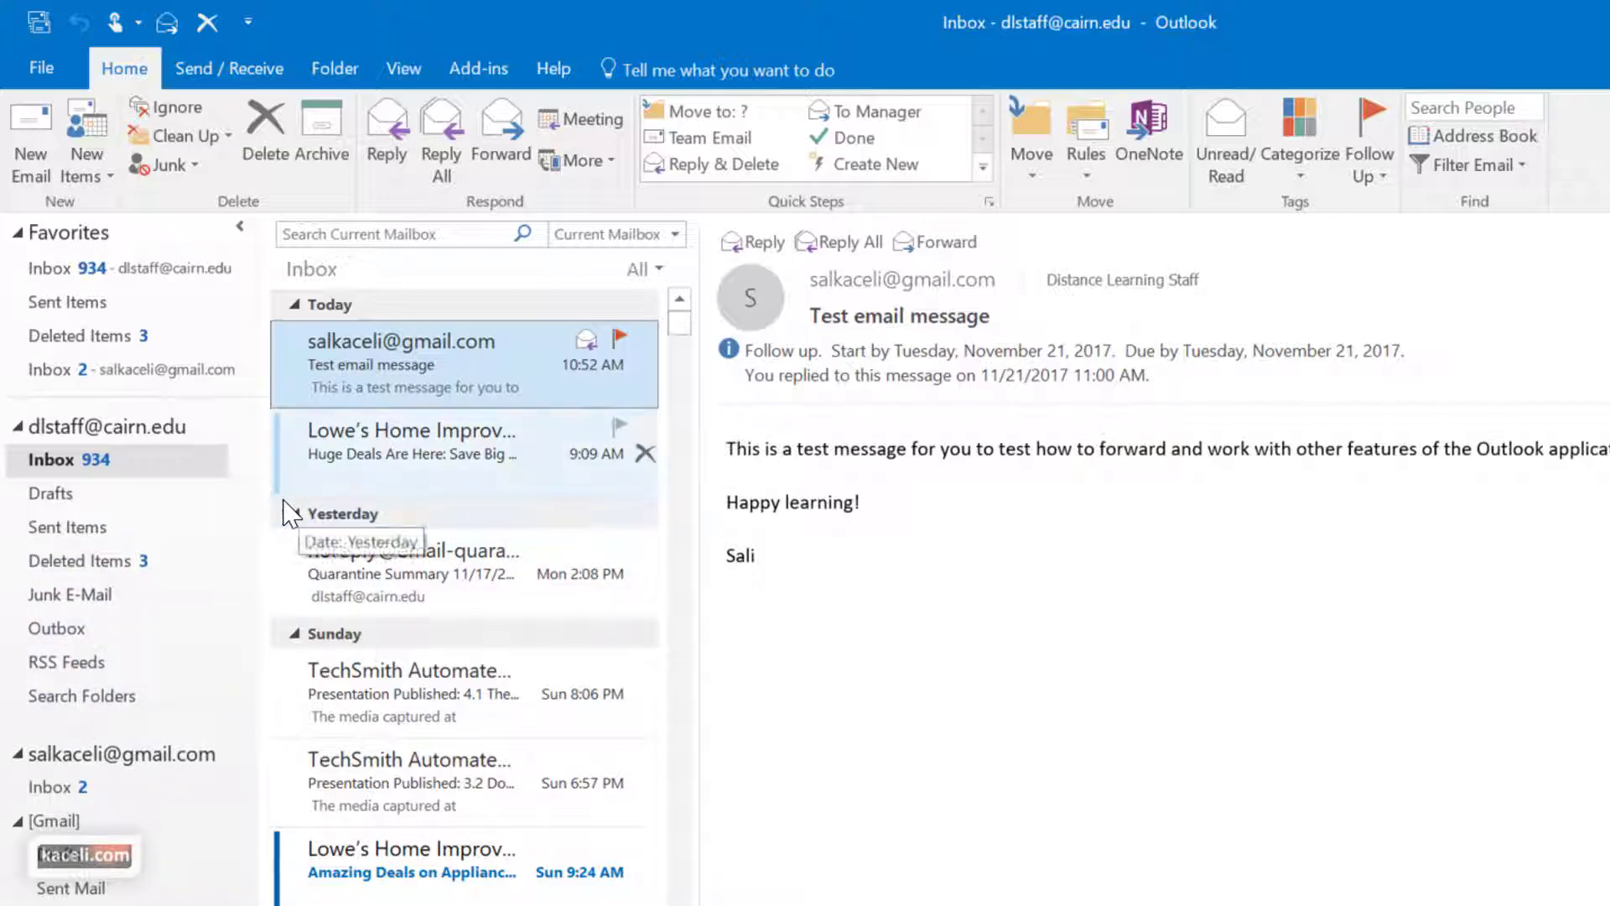
pyautogui.rightClick(39, 466)
pyautogui.click(38, 466)
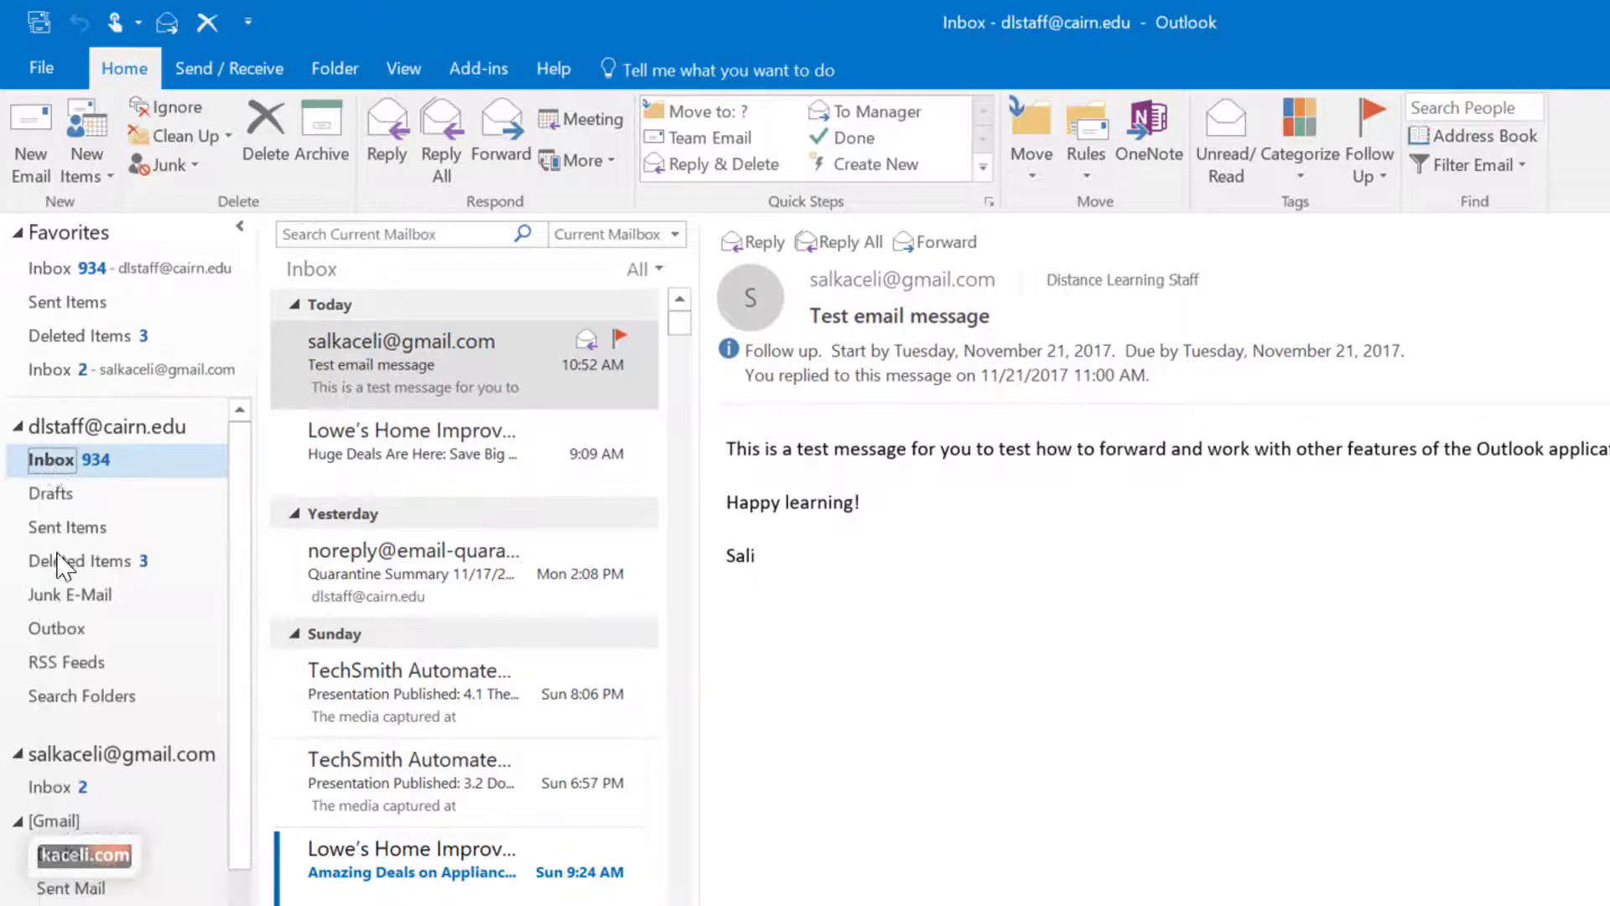
pyautogui.rightClick(46, 468)
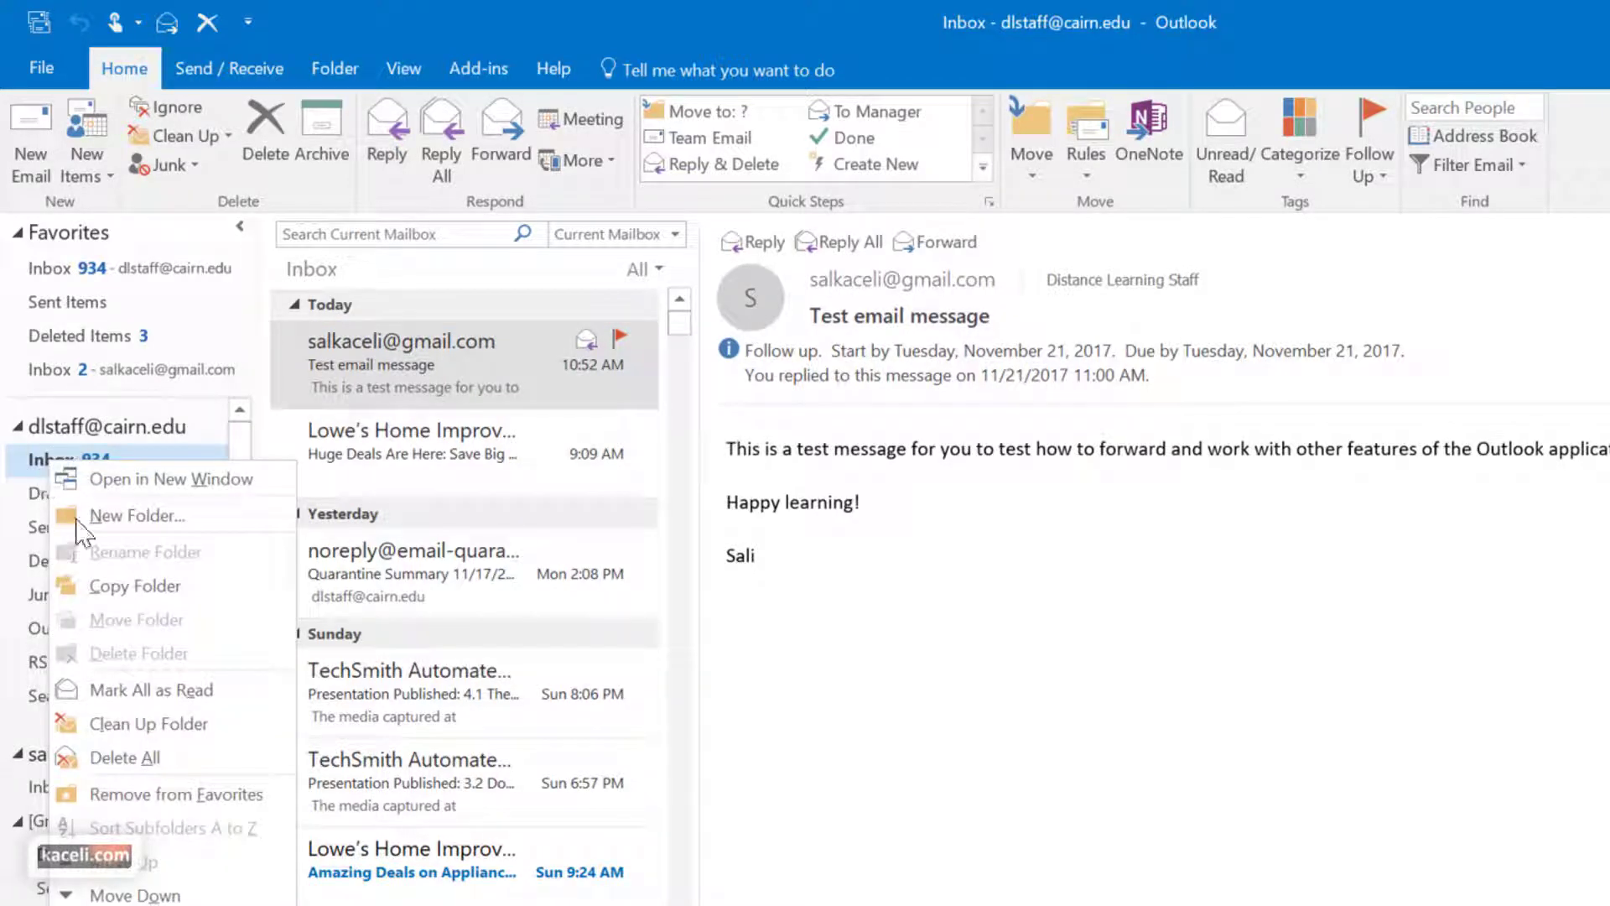
# - Create a 'Work related' folder in the mail account and begin adding a subfolder inside it
pyautogui.rightClick(66, 432)
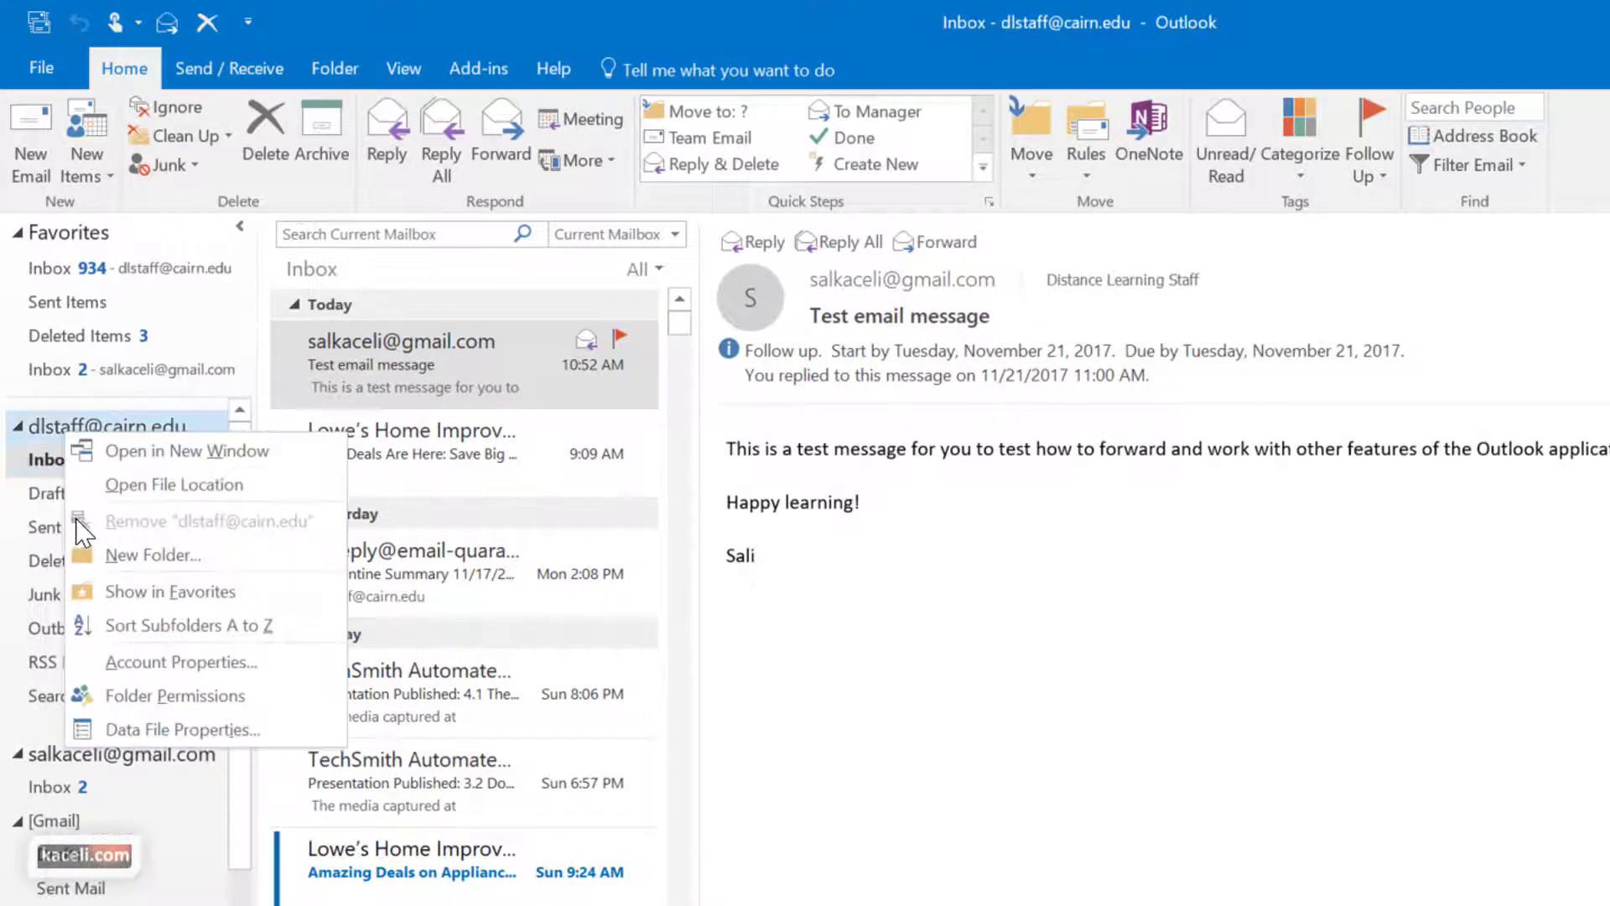
pyautogui.click(127, 545)
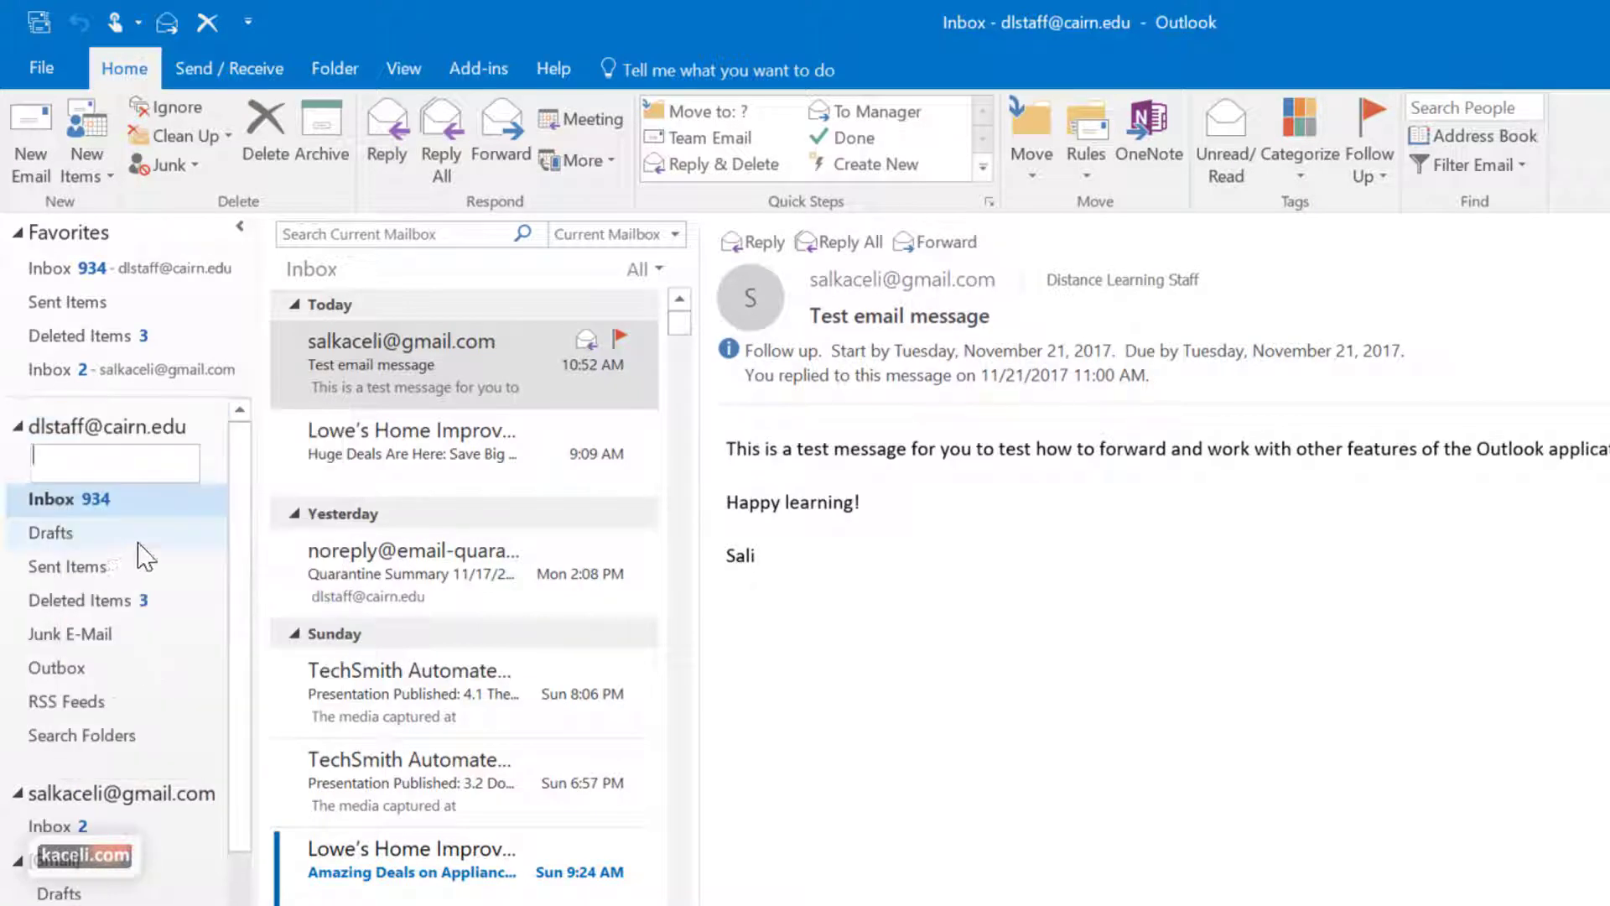
pyautogui.write('Work related')
pyautogui.press('Return')
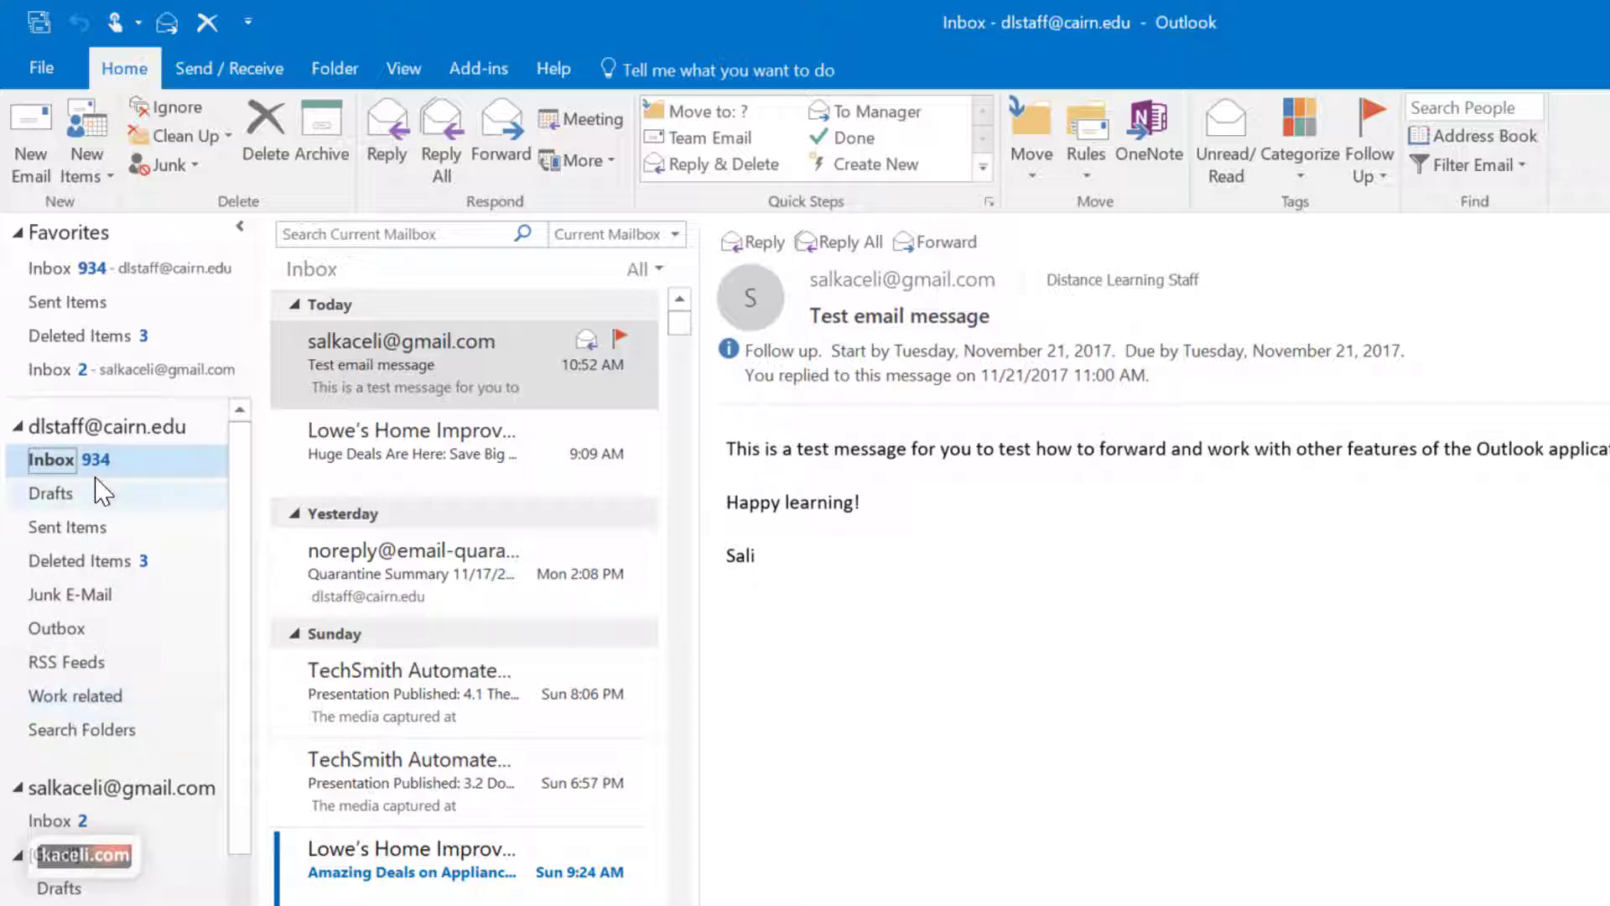
pyautogui.rightClick(78, 716)
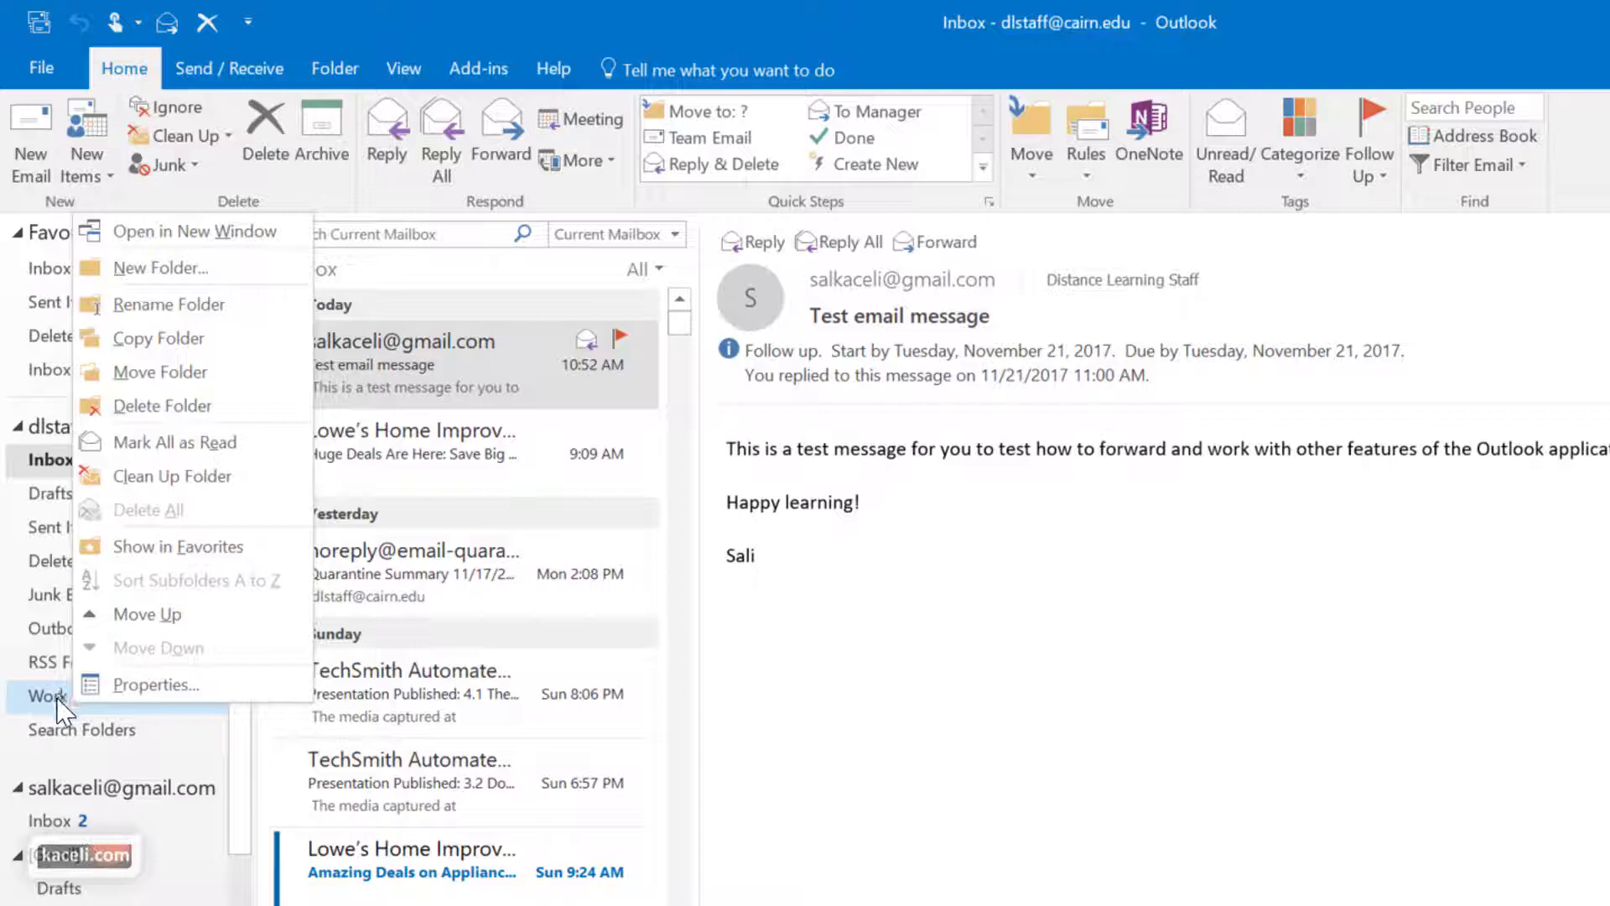
pyautogui.click(189, 269)
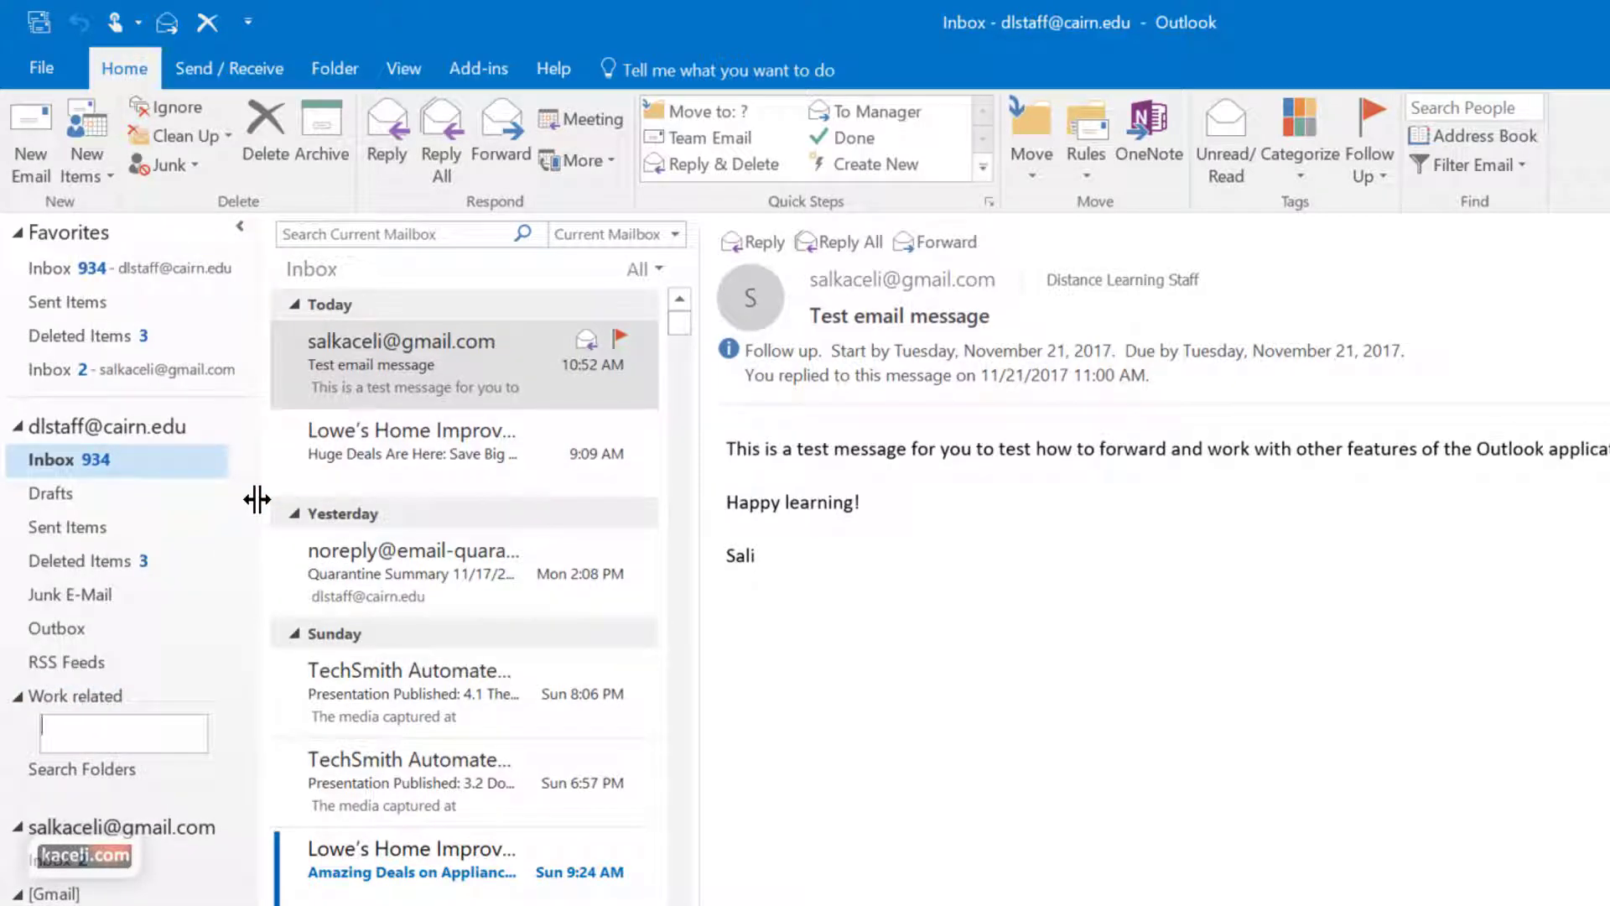
pyautogui.write('Clients')
# - Place Work related directly under Inbox, then expand and collapse its subfolders
pyautogui.click(78, 695)
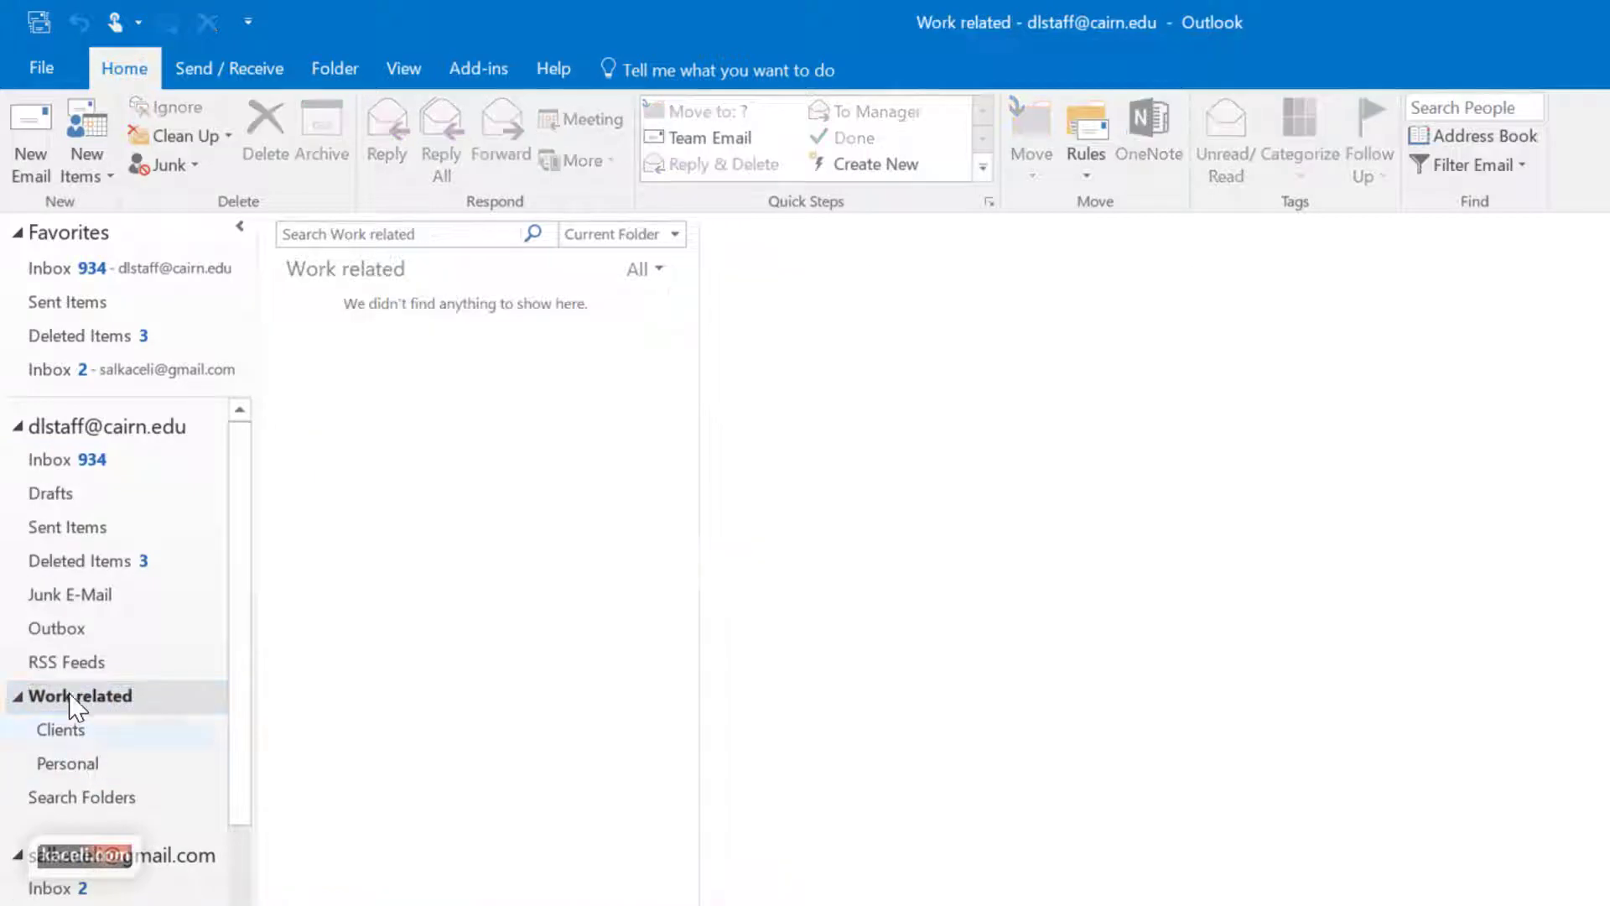
pyautogui.moveTo(72, 713); pyautogui.dragTo(76, 428)
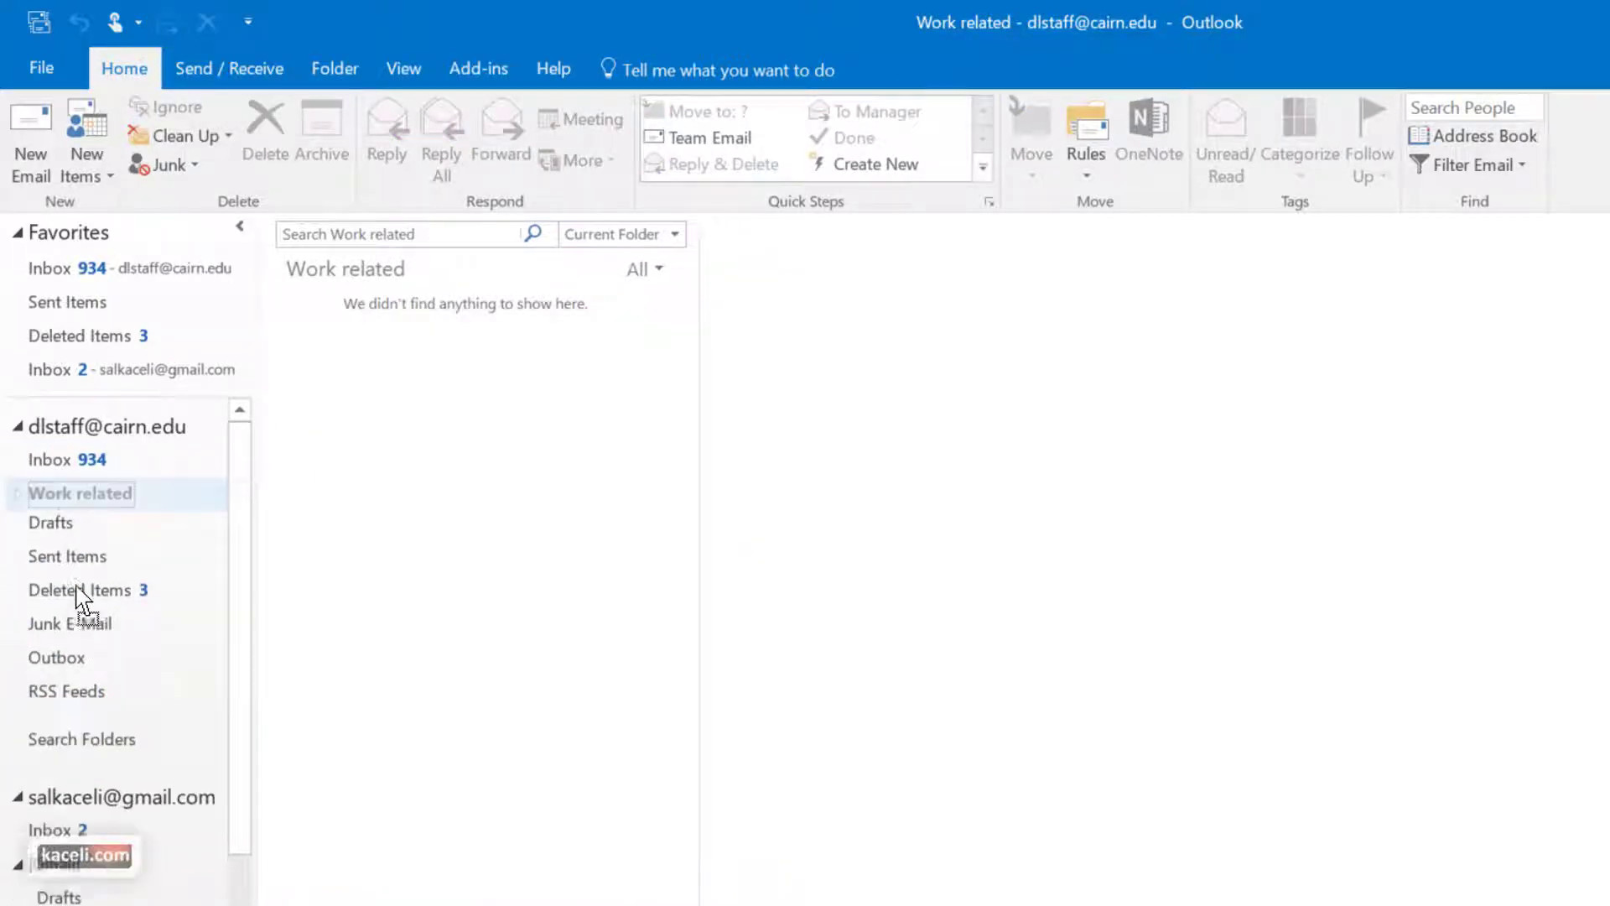
pyautogui.click(18, 496)
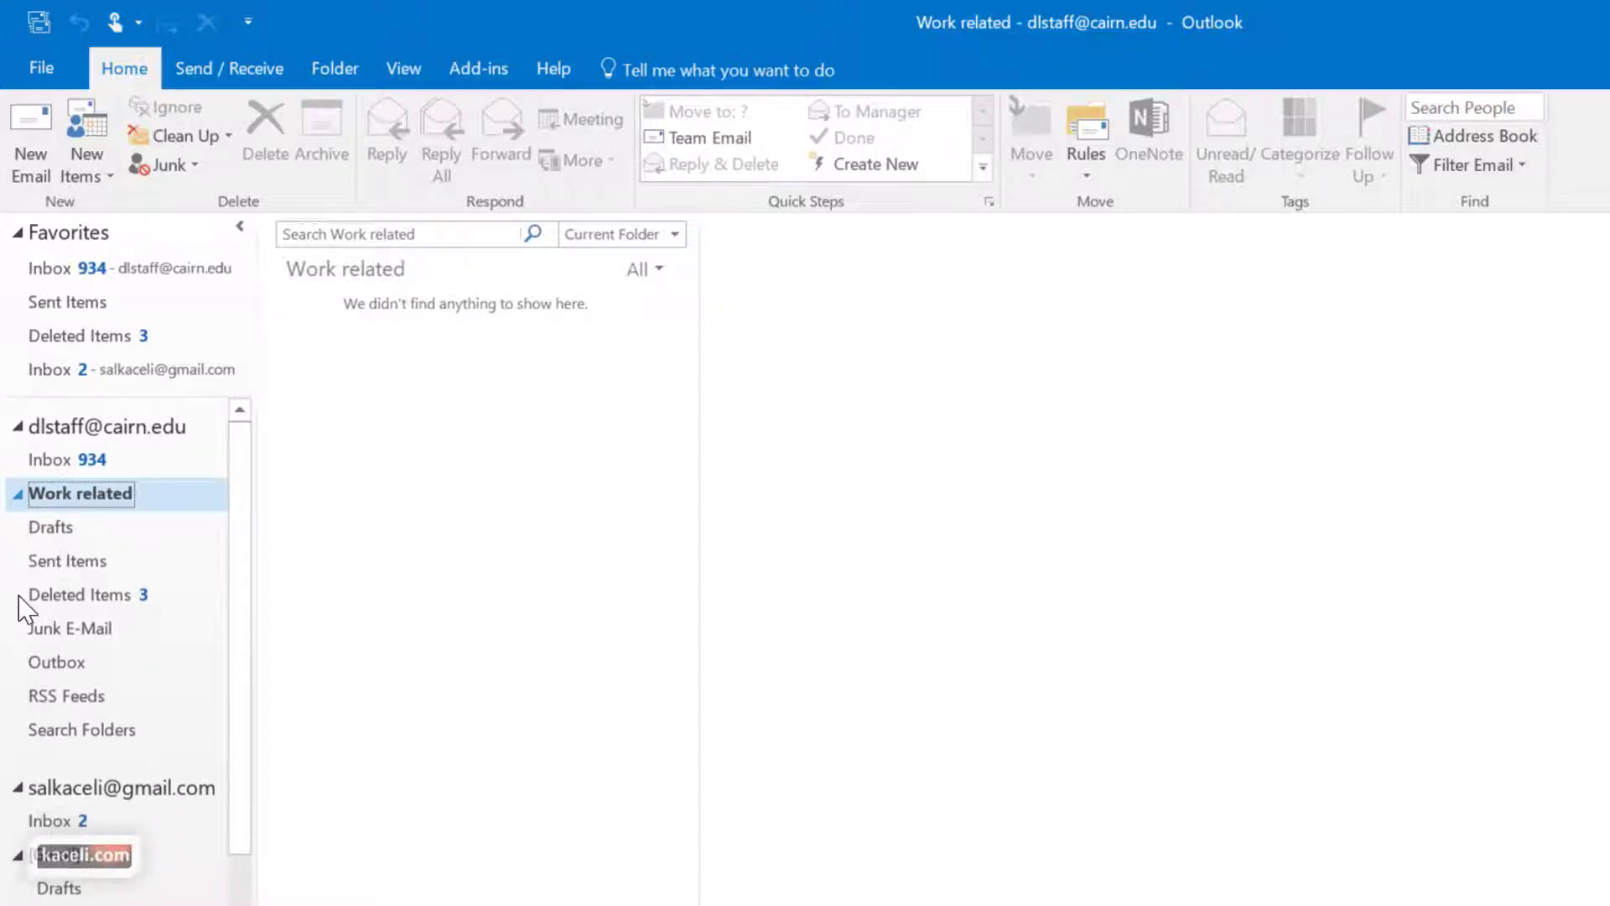
pyautogui.click(18, 496)
pyautogui.rightClick(78, 498)
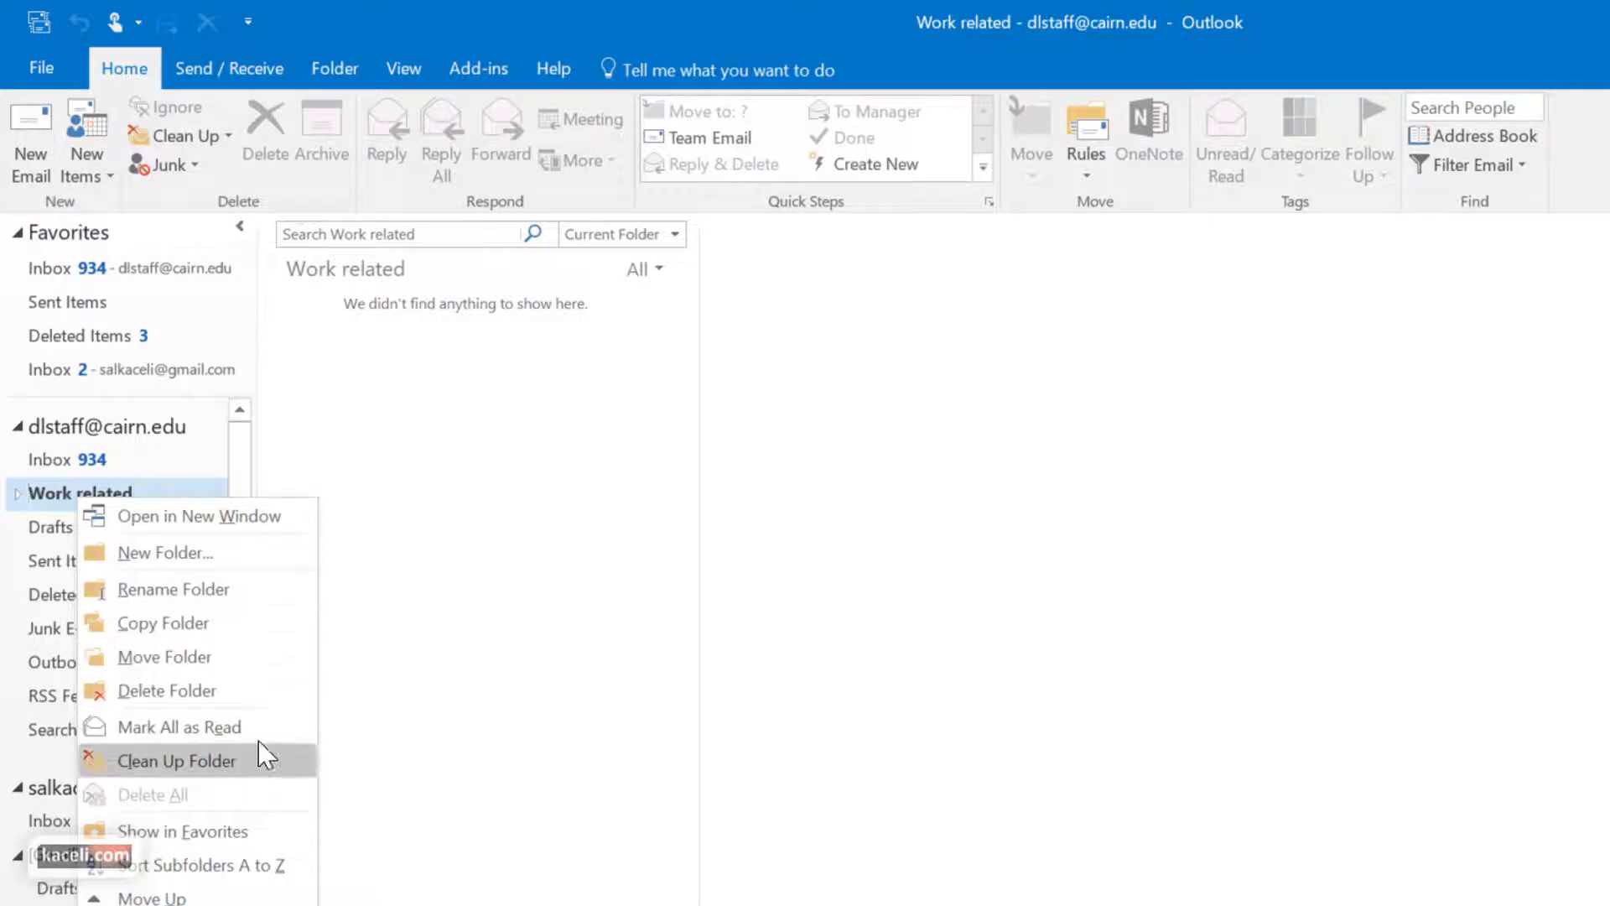
pyautogui.click(185, 831)
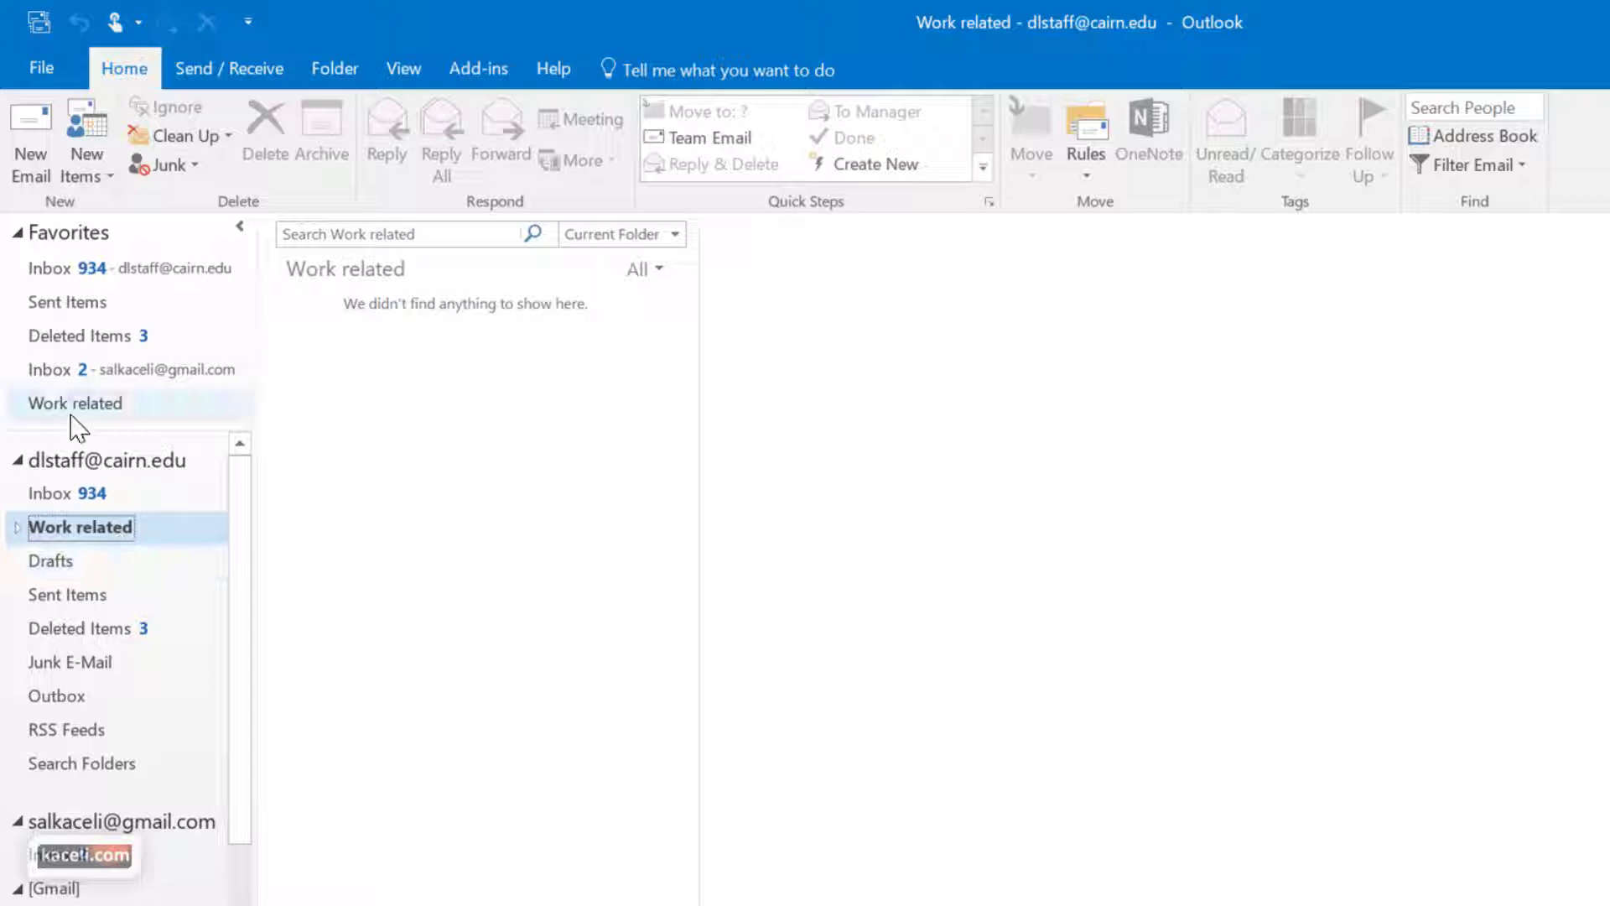
pyautogui.click(71, 417)
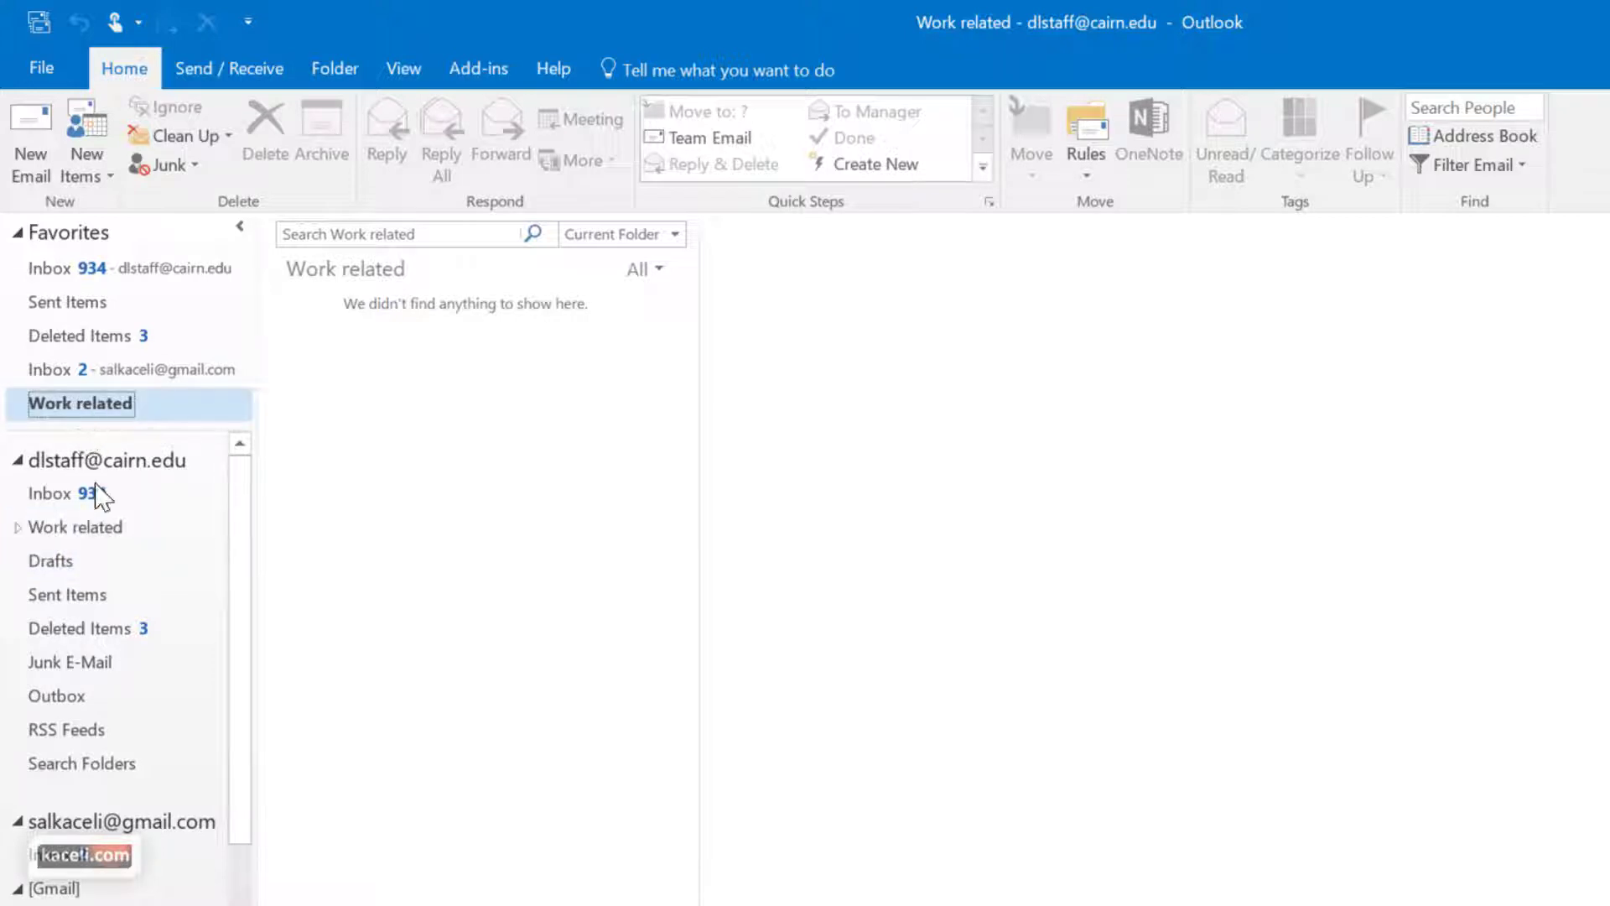
pyautogui.rightClick(80, 404)
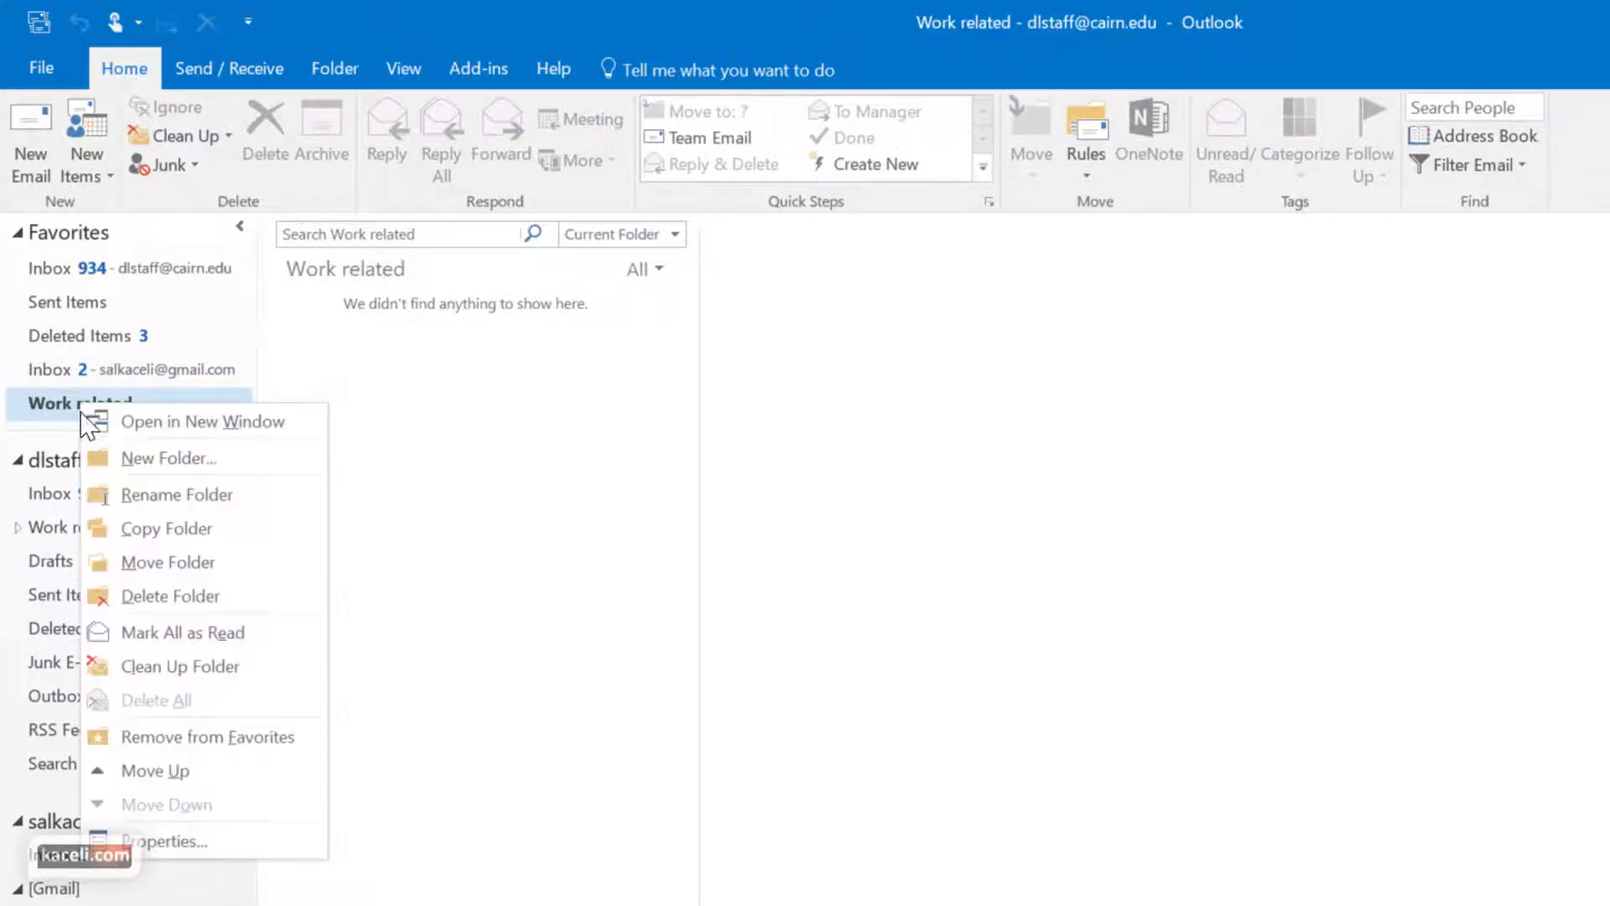
pyautogui.click(177, 736)
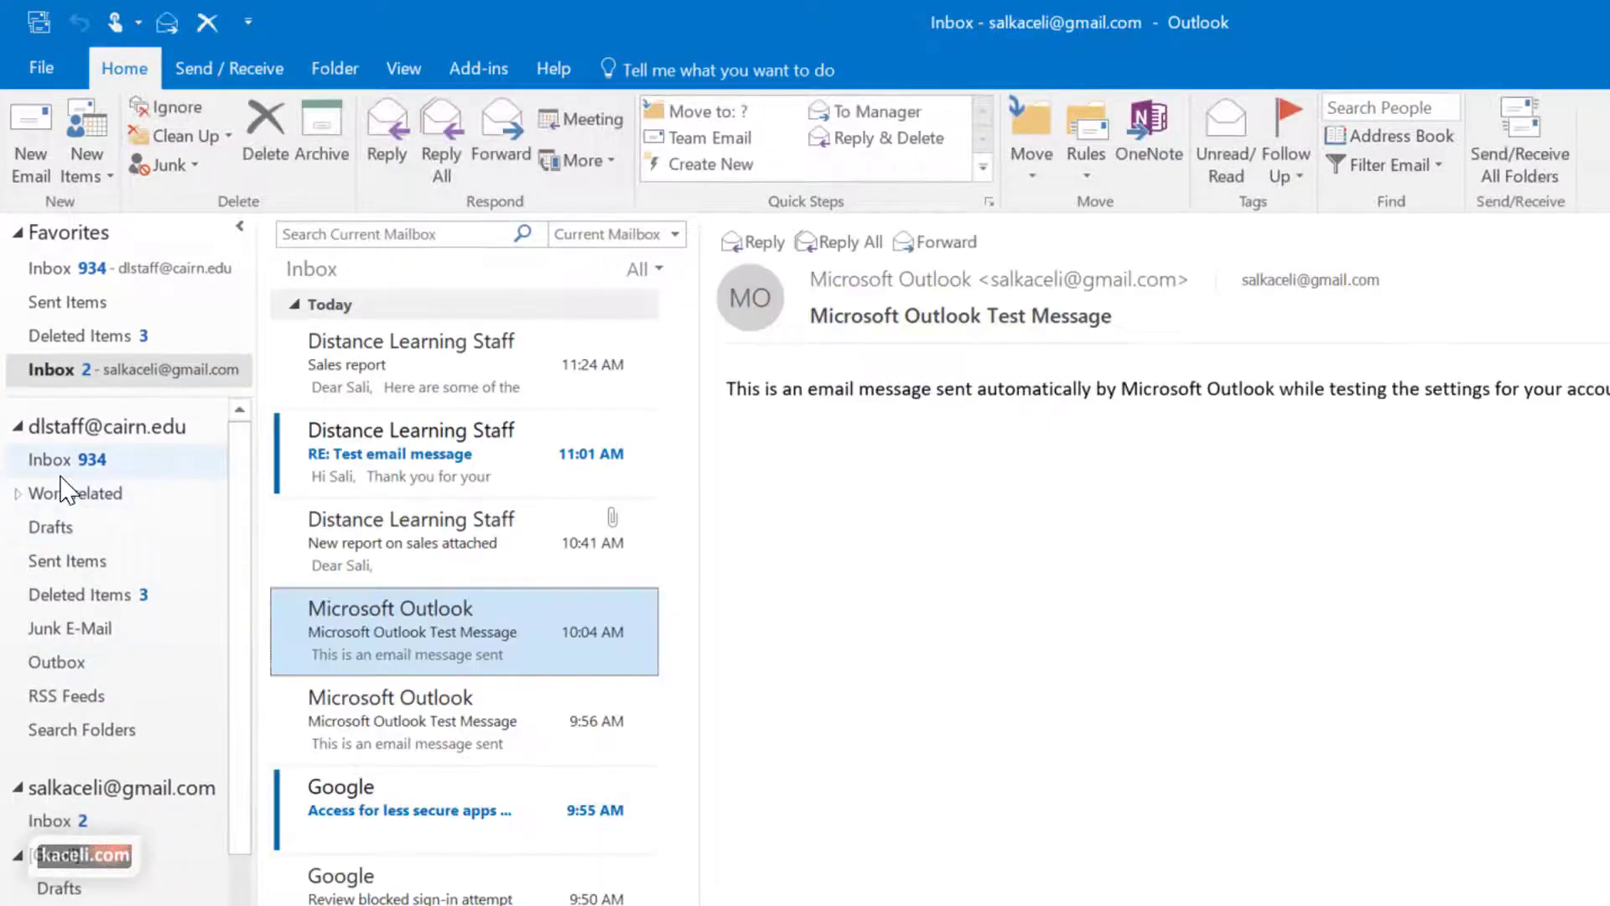
pyautogui.click(106, 497)
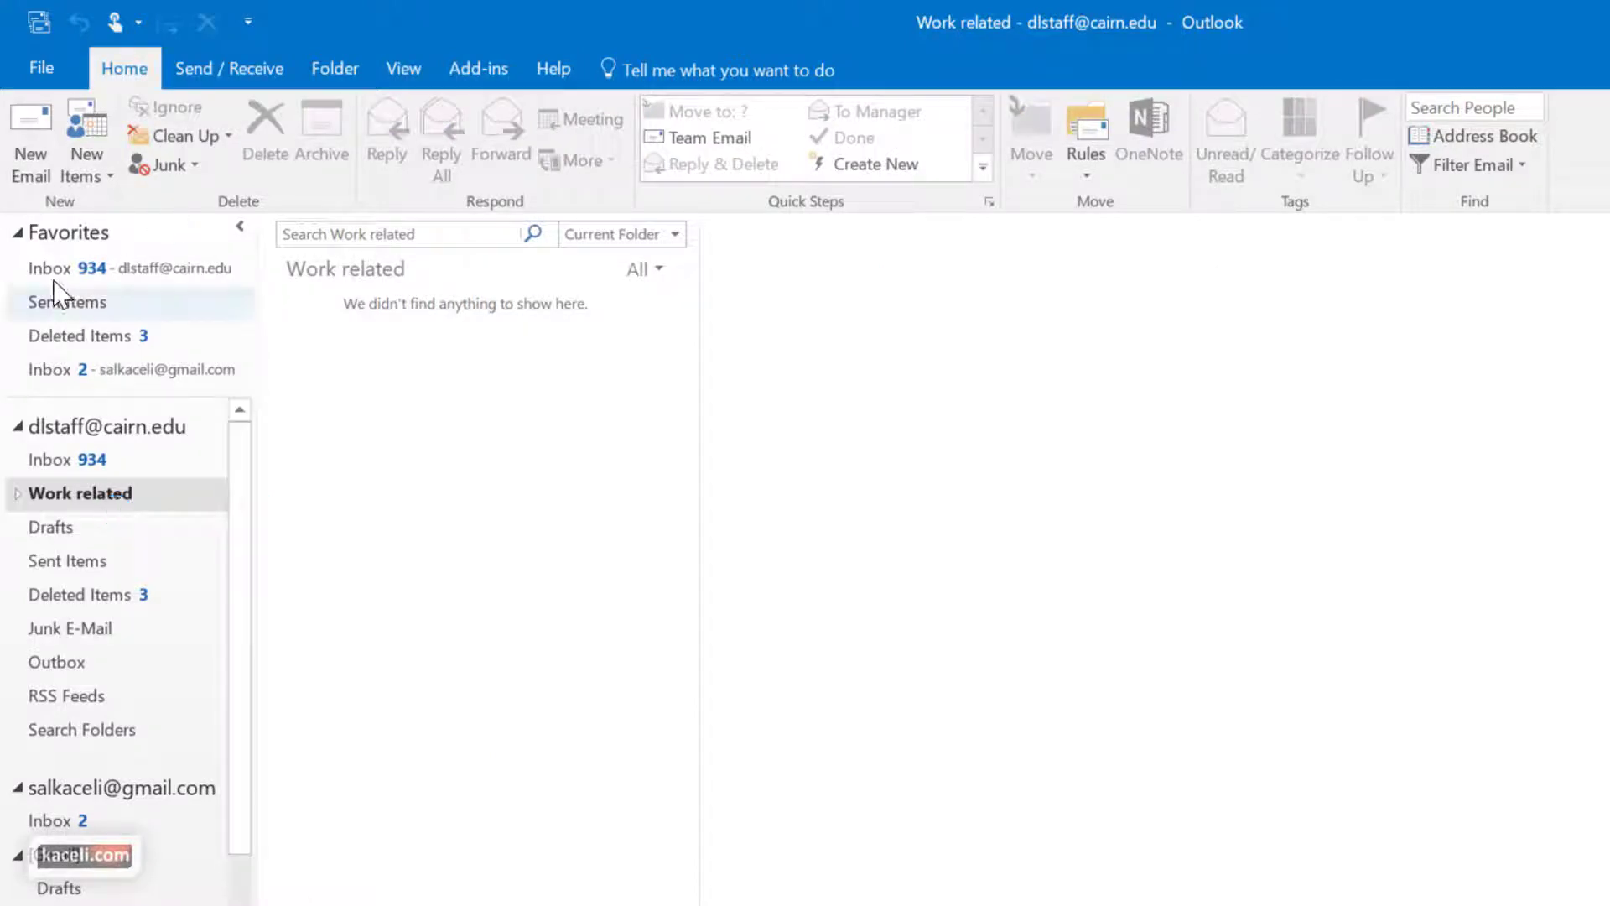
# - Open the Inbox and point the 'Move to: ?' Quick Step at the Work related folder
pyautogui.click(75, 267)
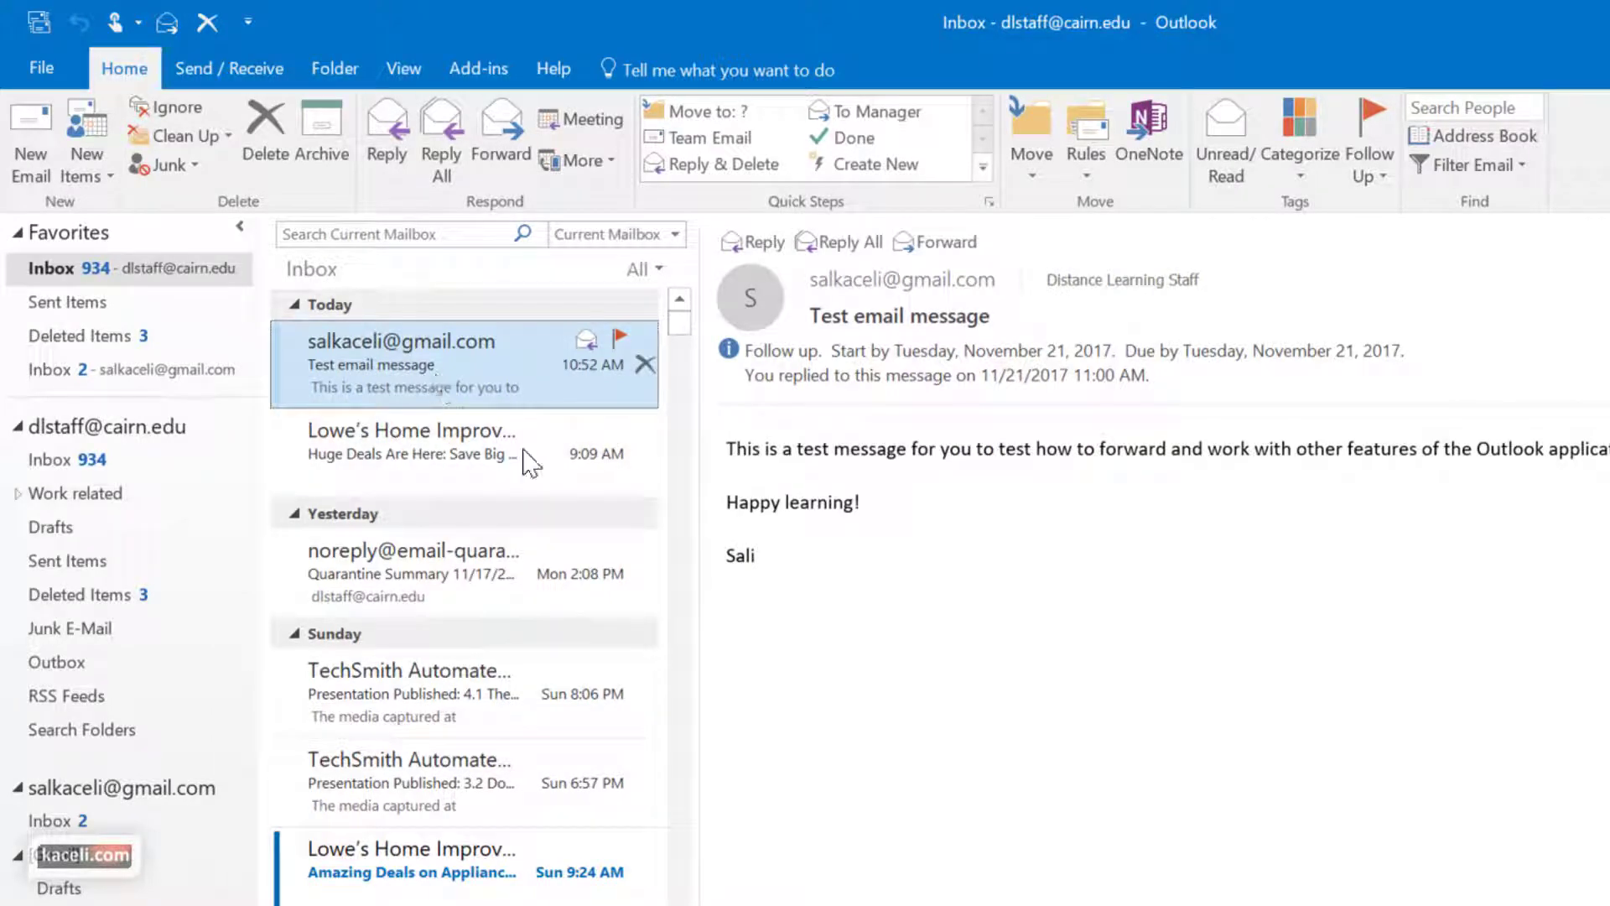
pyautogui.click(690, 123)
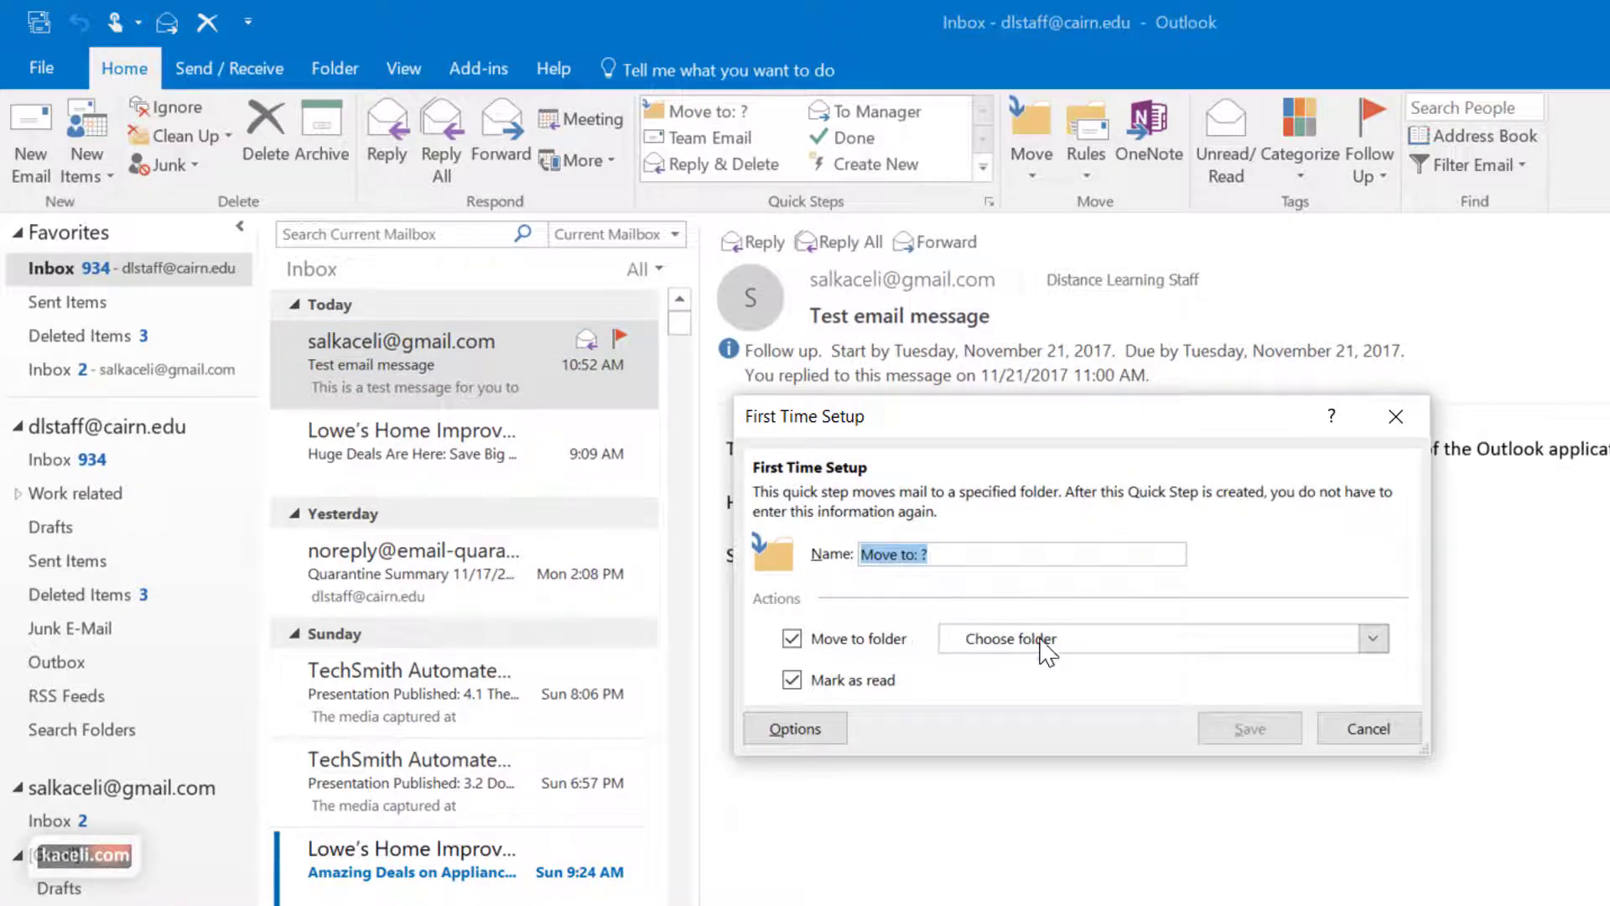
pyautogui.click(1089, 652)
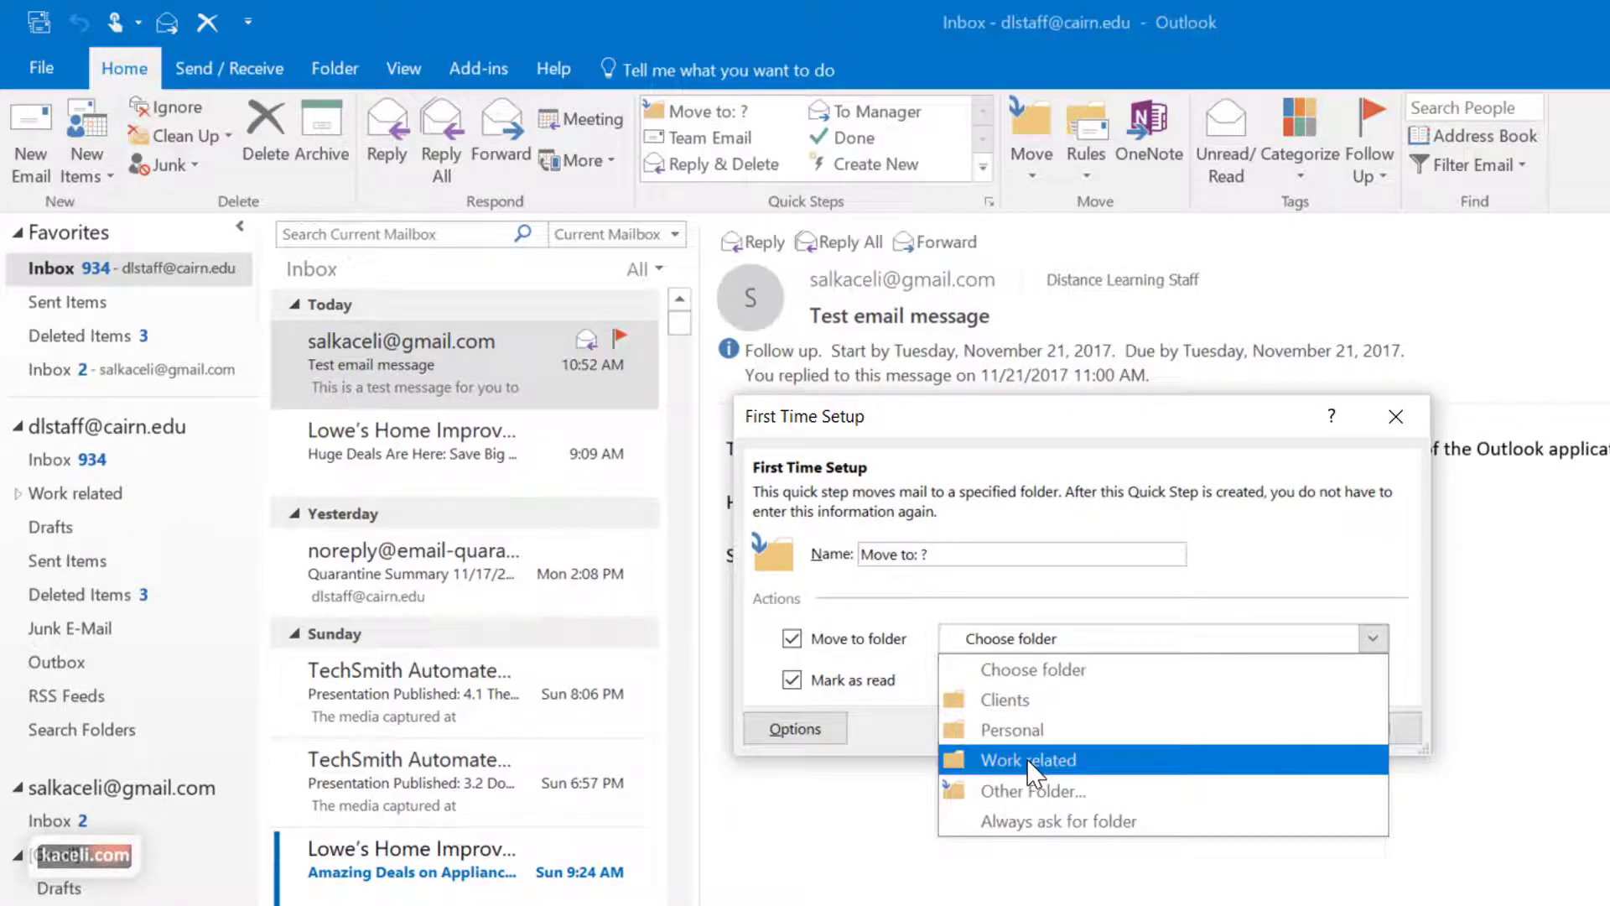
pyautogui.click(1034, 764)
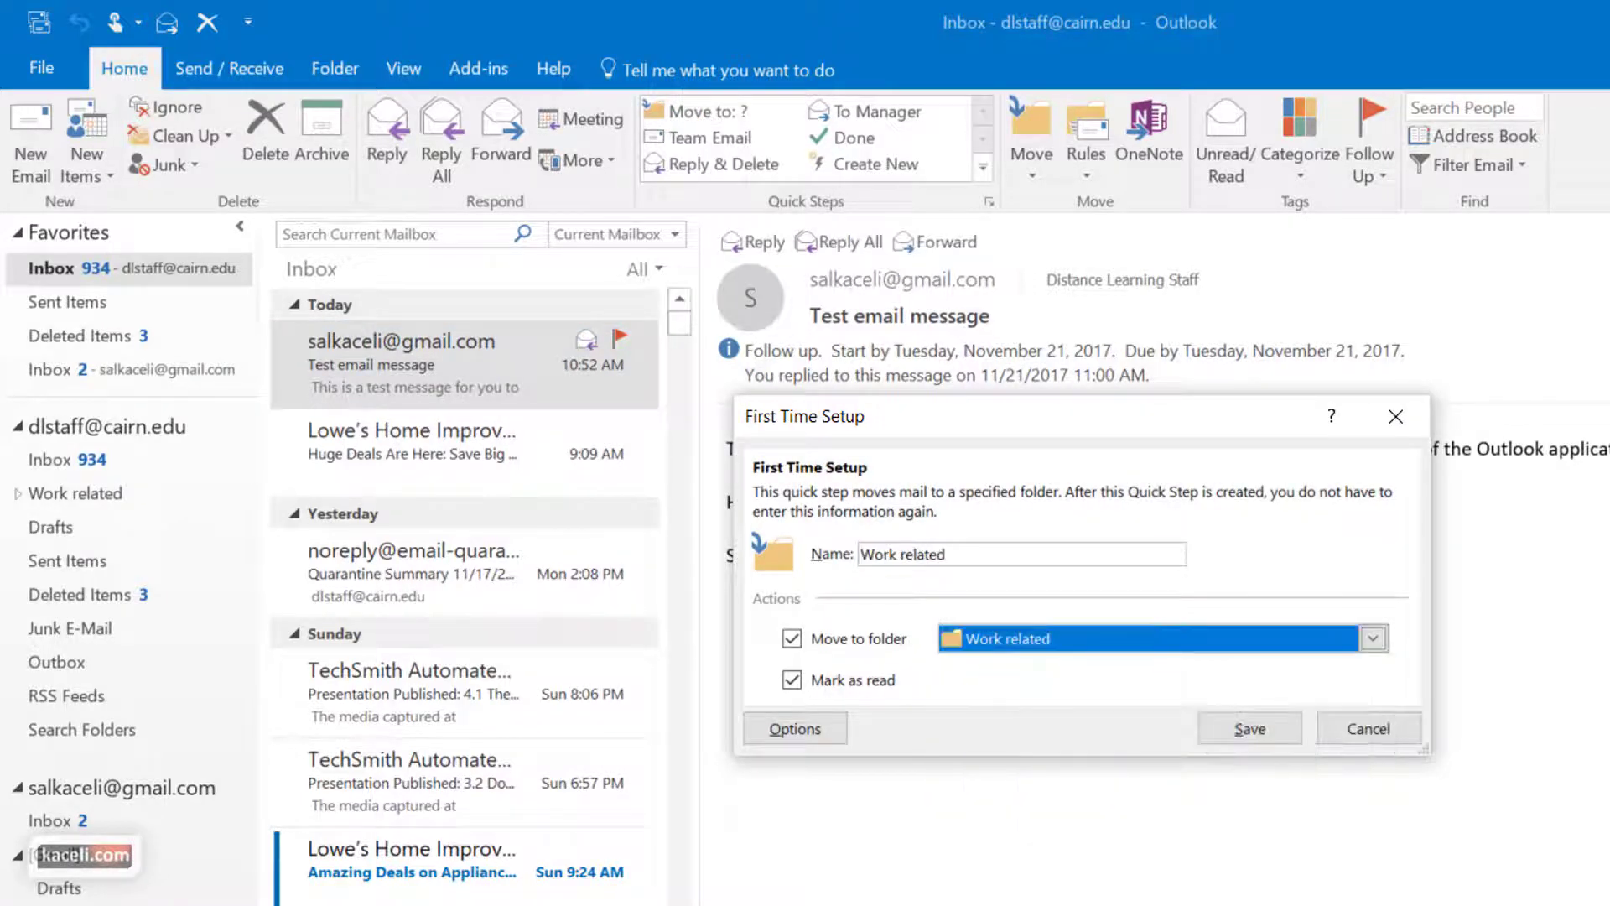
# - Save the Work related Quick Step and move the test email into Clients
pyautogui.click(1264, 735)
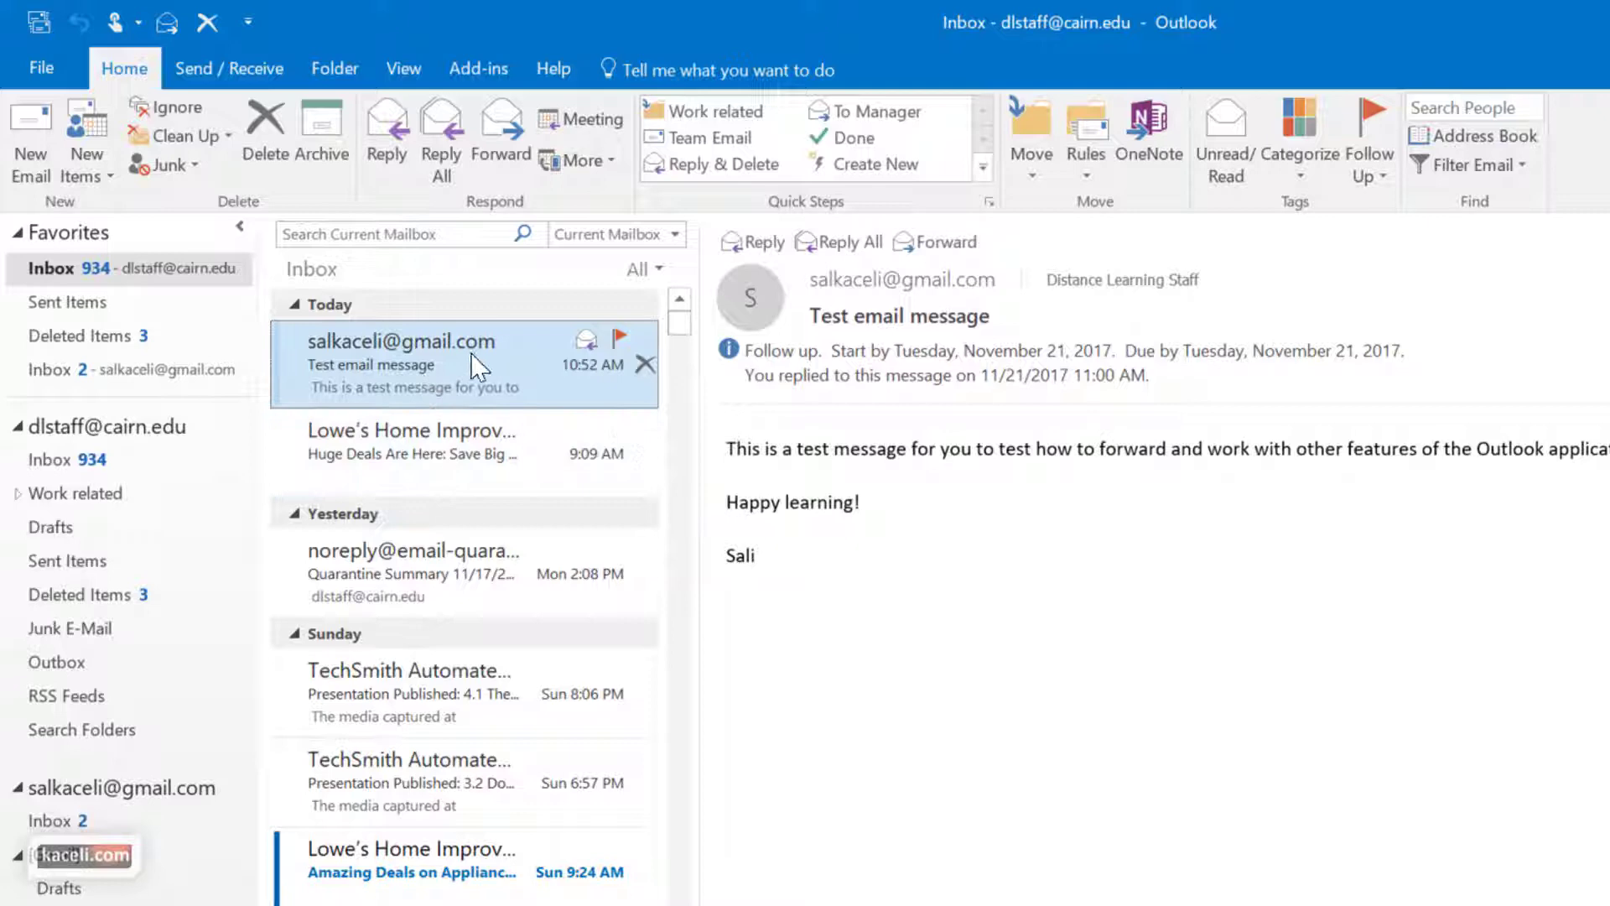
pyautogui.moveTo(414, 370); pyautogui.dragTo(139, 501)
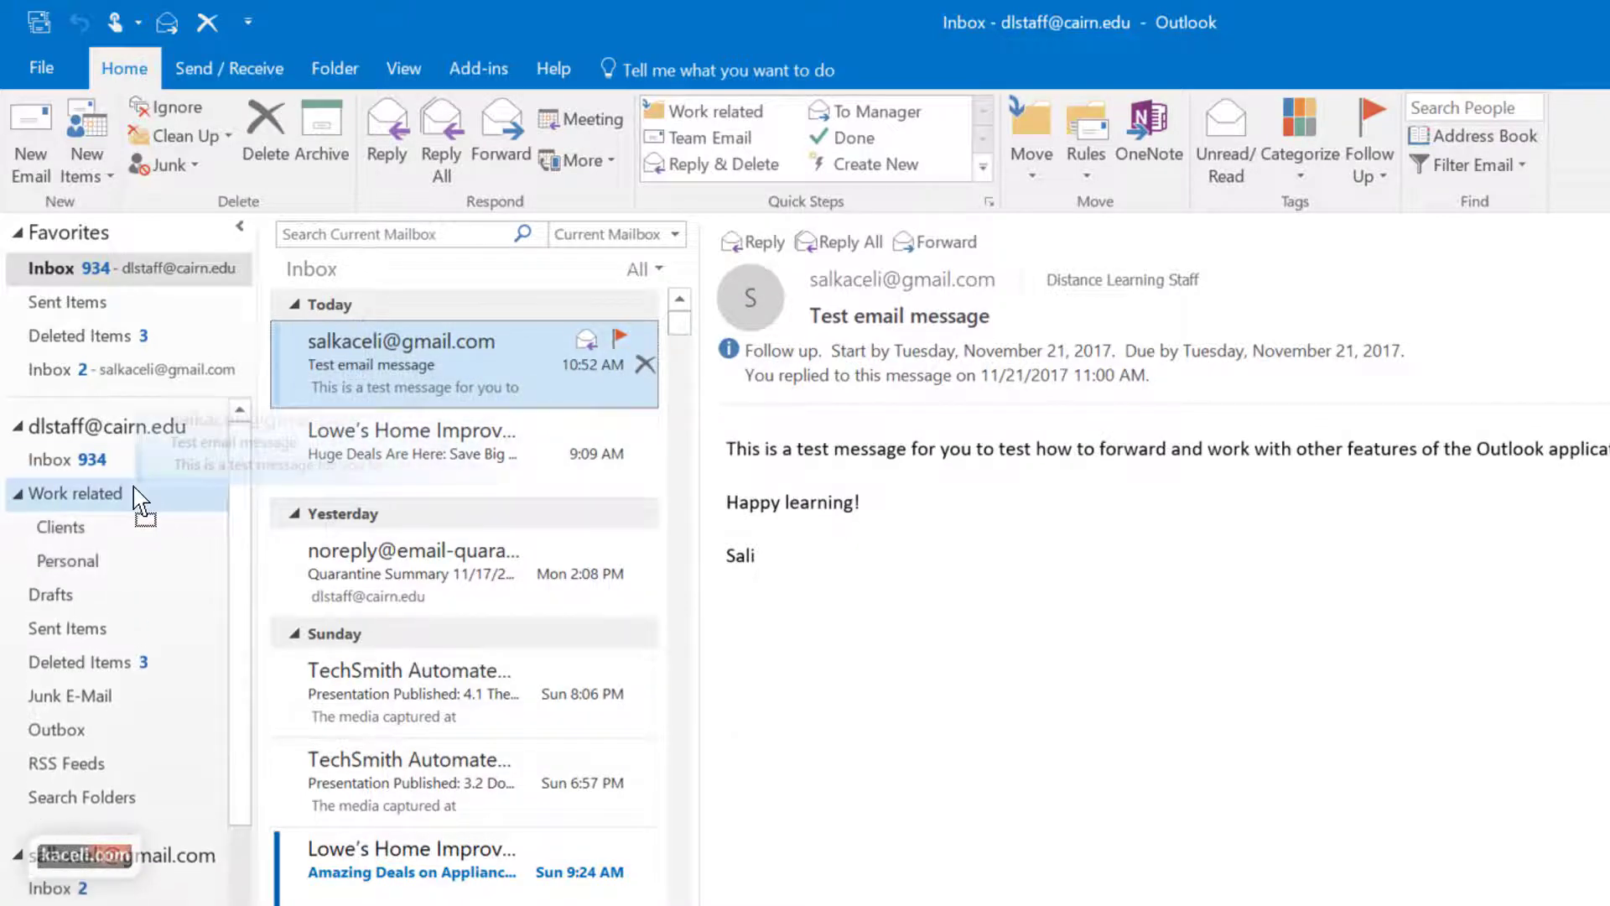
pyautogui.moveTo(139, 501); pyautogui.dragTo(100, 529)
# - Check the Clients and Work related folders, then return to the dlstaff inbox
pyautogui.click(63, 539)
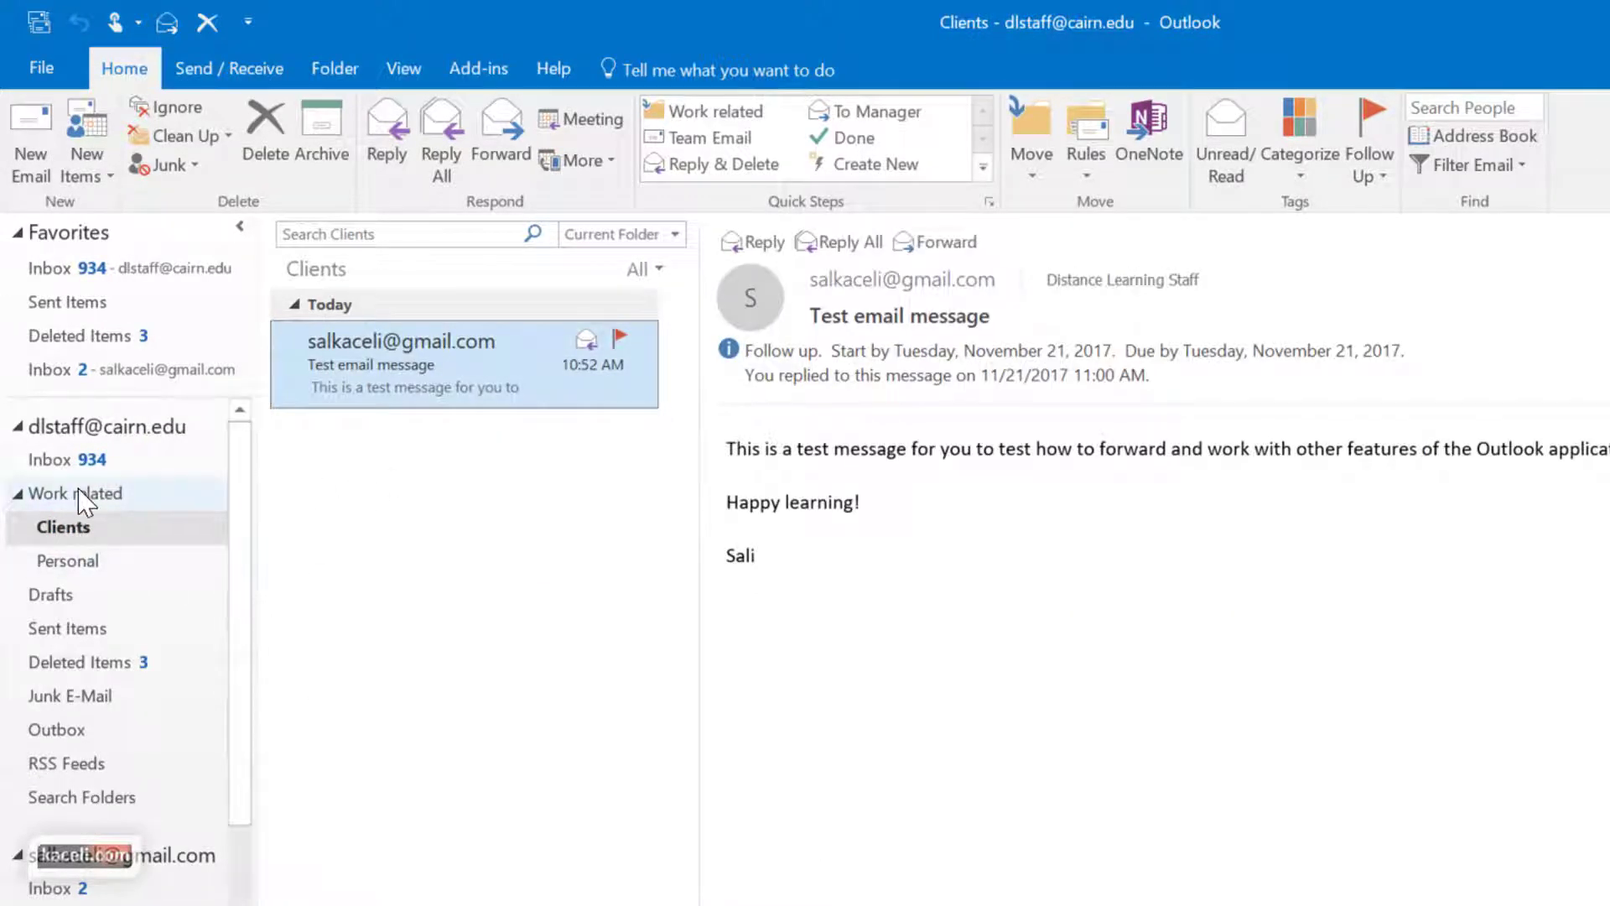
pyautogui.click(108, 493)
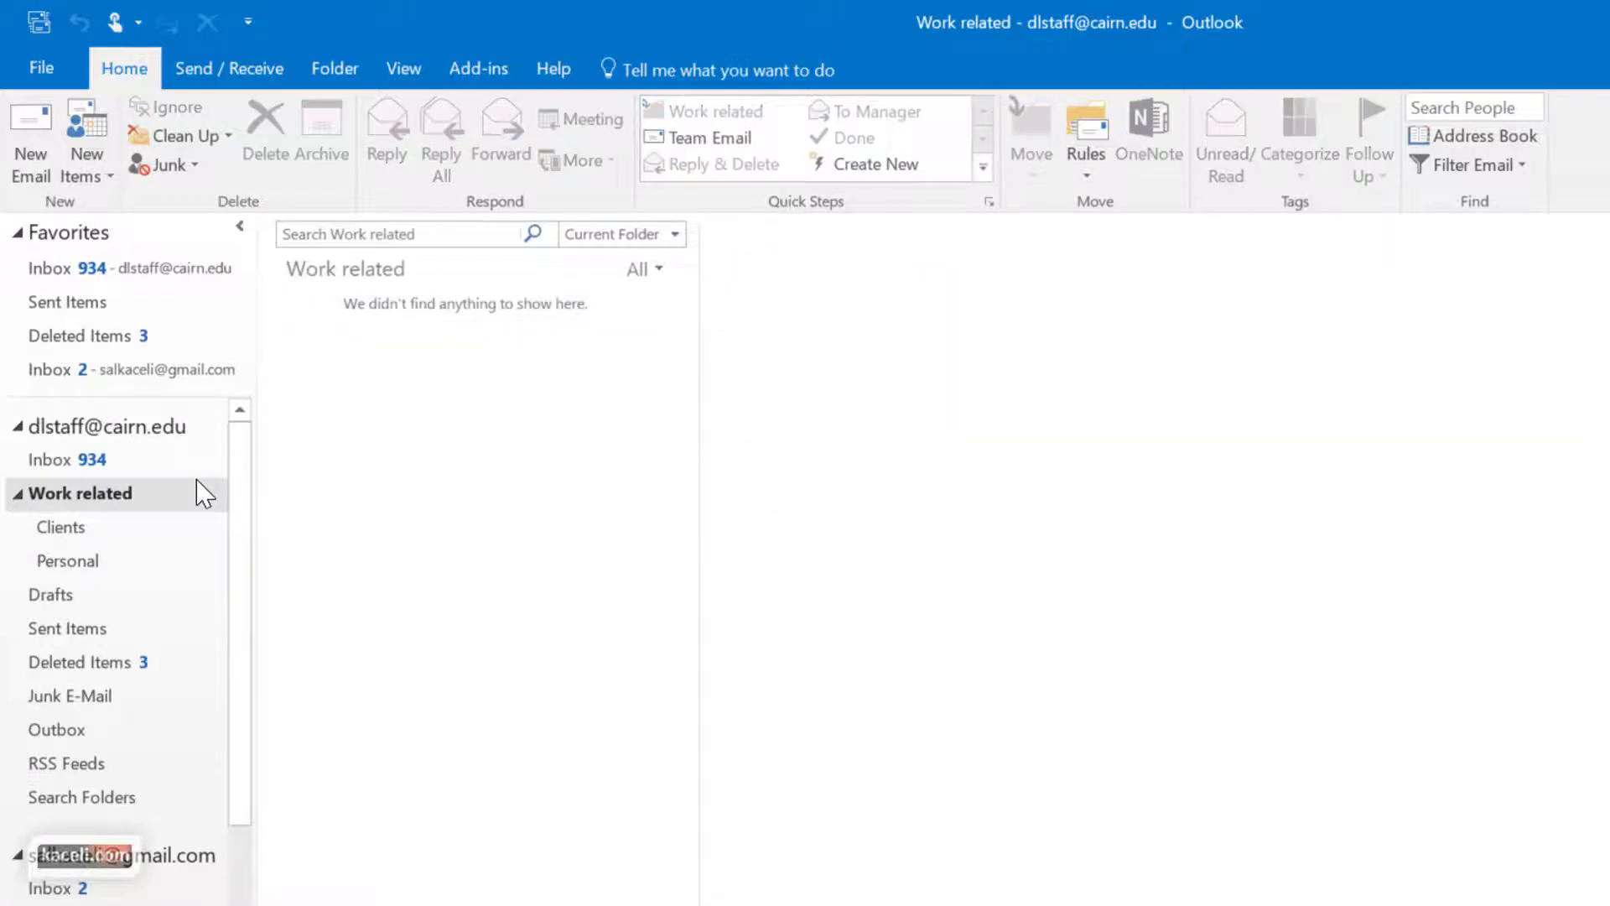
pyautogui.click(91, 463)
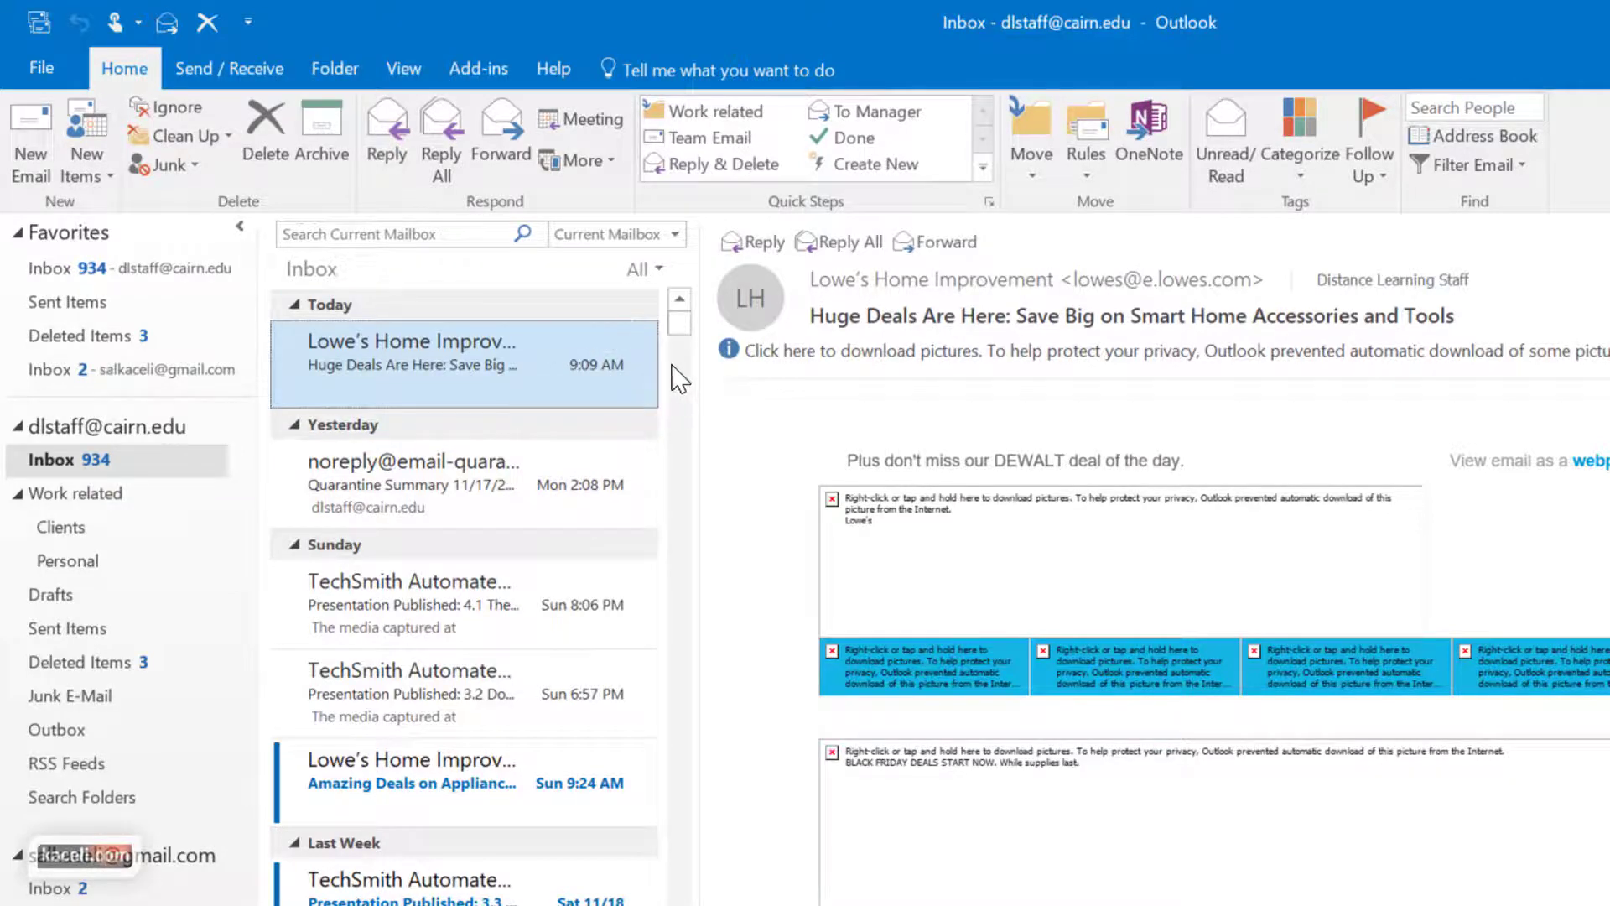
pyautogui.moveTo(467, 601)
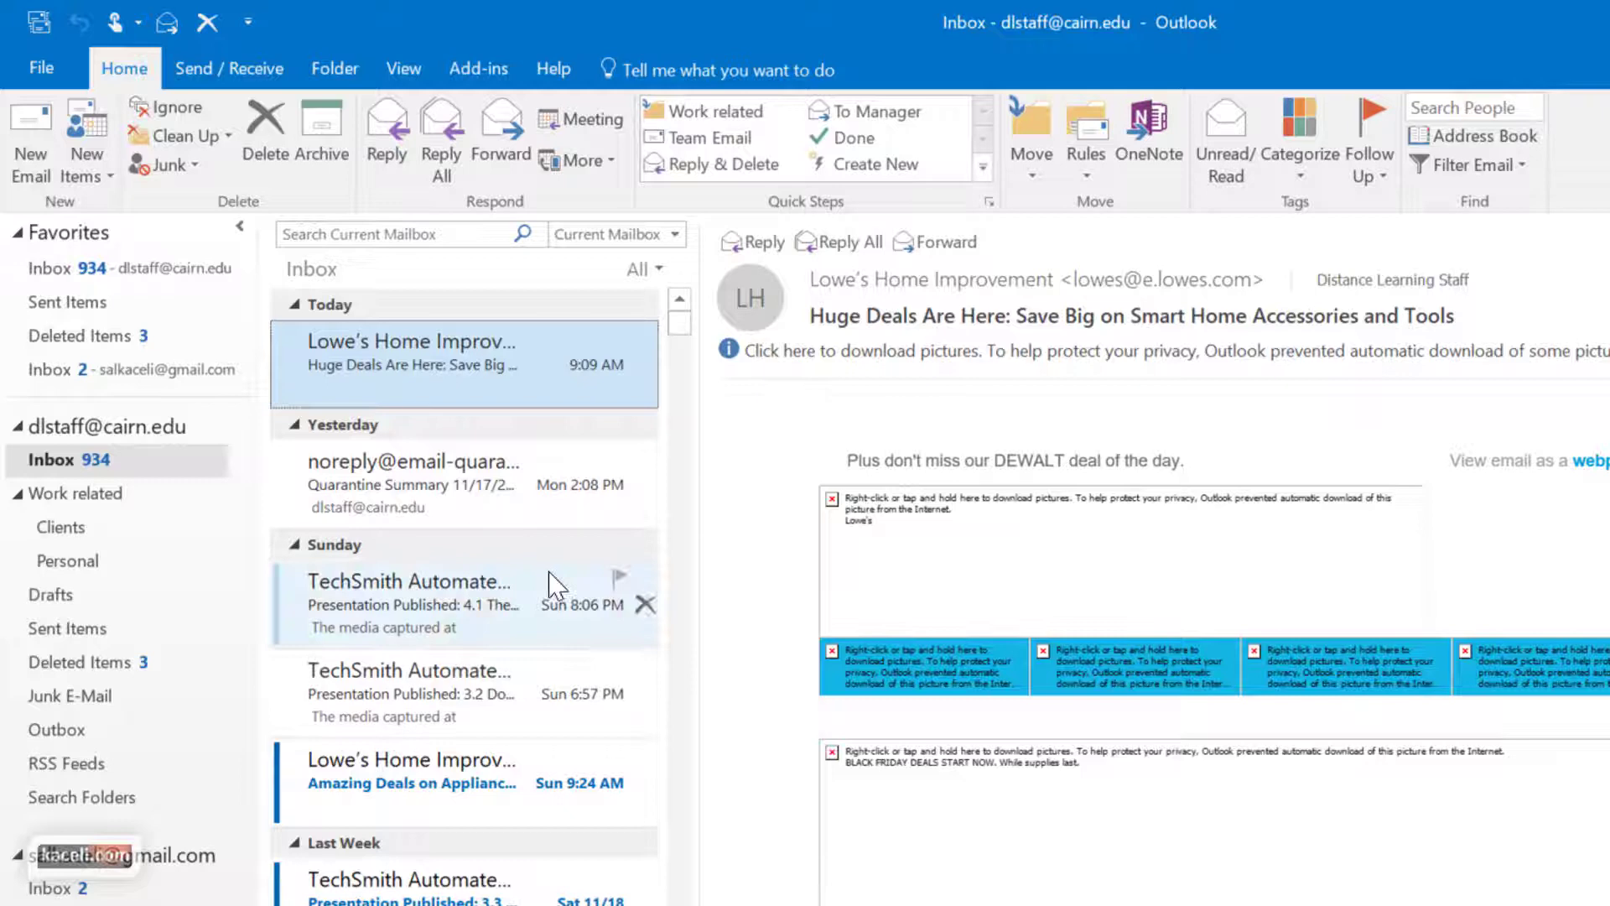
# - Move the 4.1 The Big Four, Lowe's appliance deals, 2.3 and another TechSmith email into Clients
pyautogui.click(428, 610)
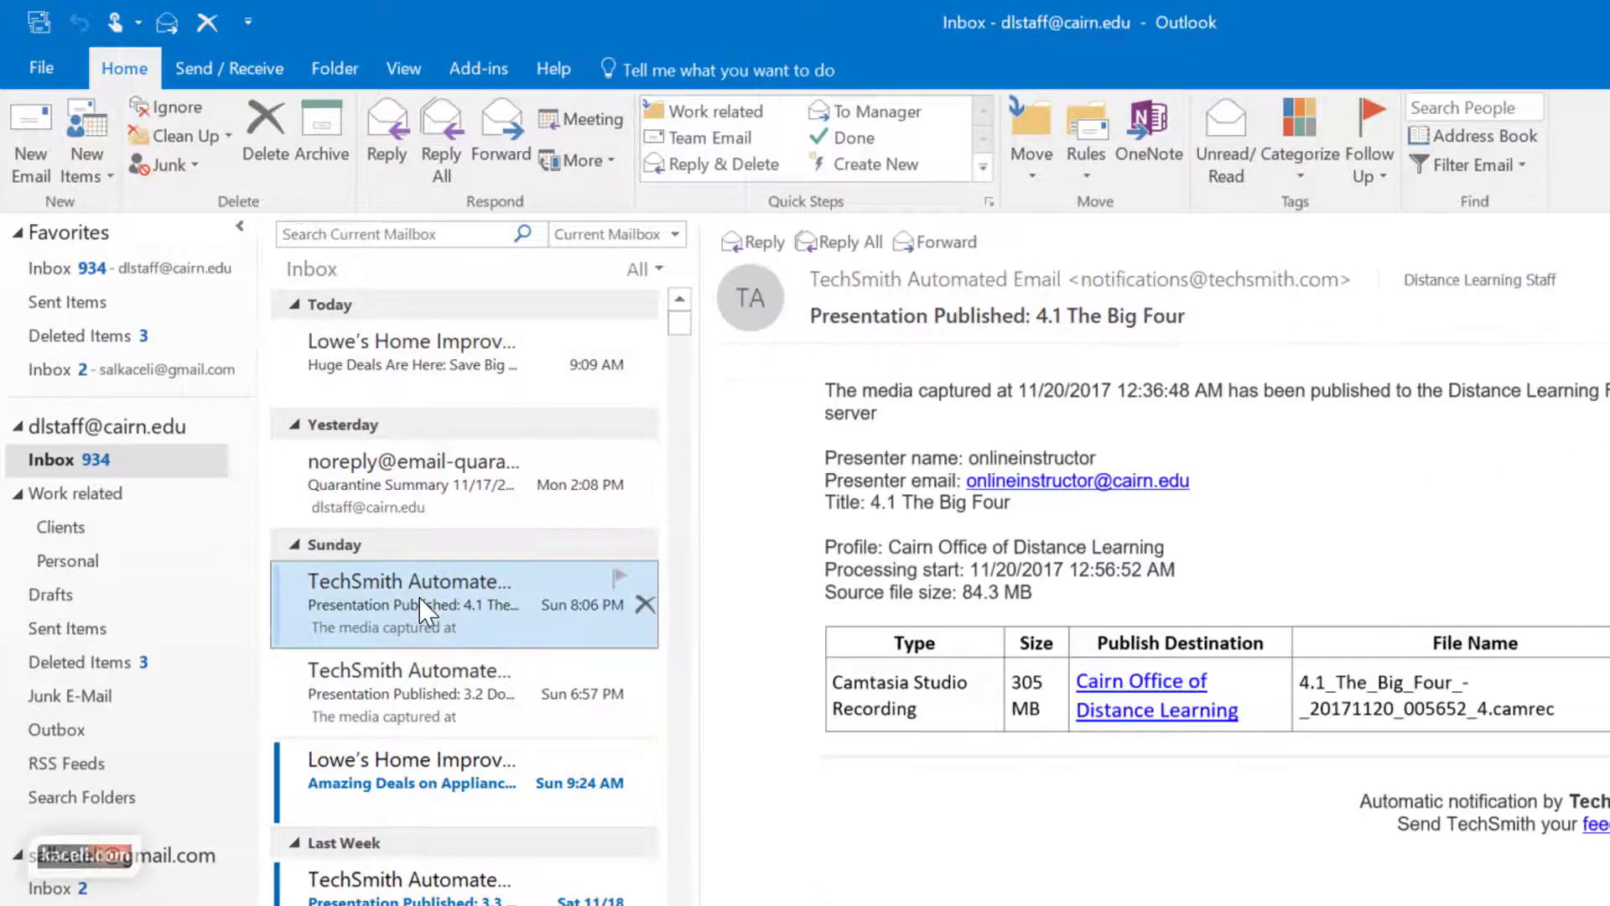
pyautogui.keyDown('ctrl'); pyautogui.click(412, 784); pyautogui.keyUp('ctrl')
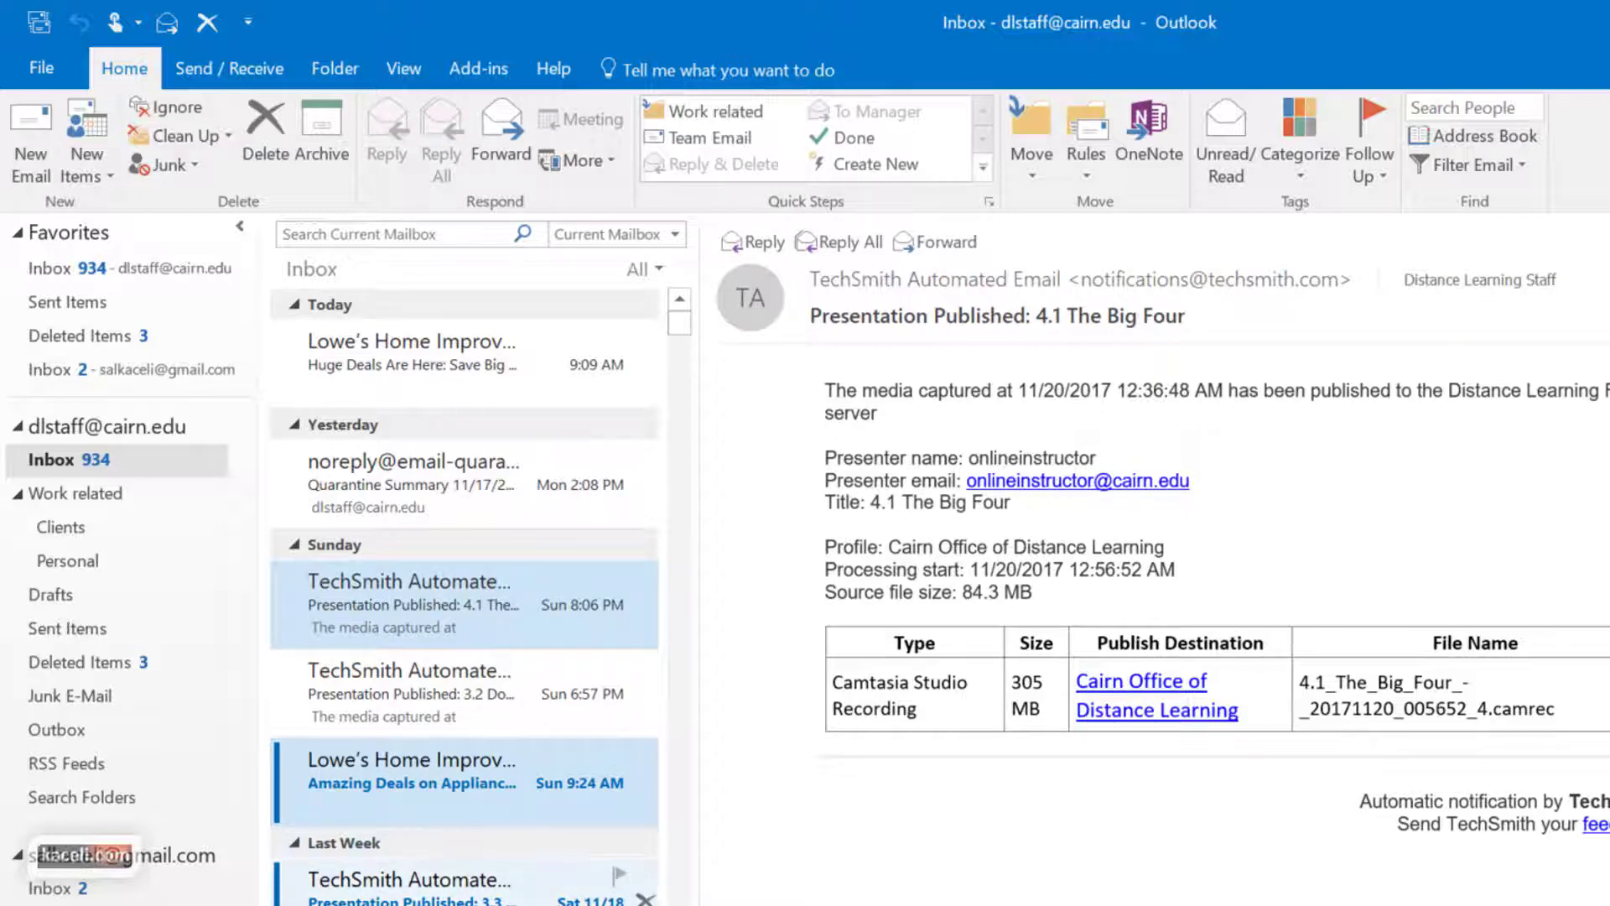
pyautogui.scroll(-2, 617, 881)
pyautogui.keyDown('ctrl'); pyautogui.click(616, 880); pyautogui.keyUp('ctrl')
pyautogui.scroll(-3, 616, 881)
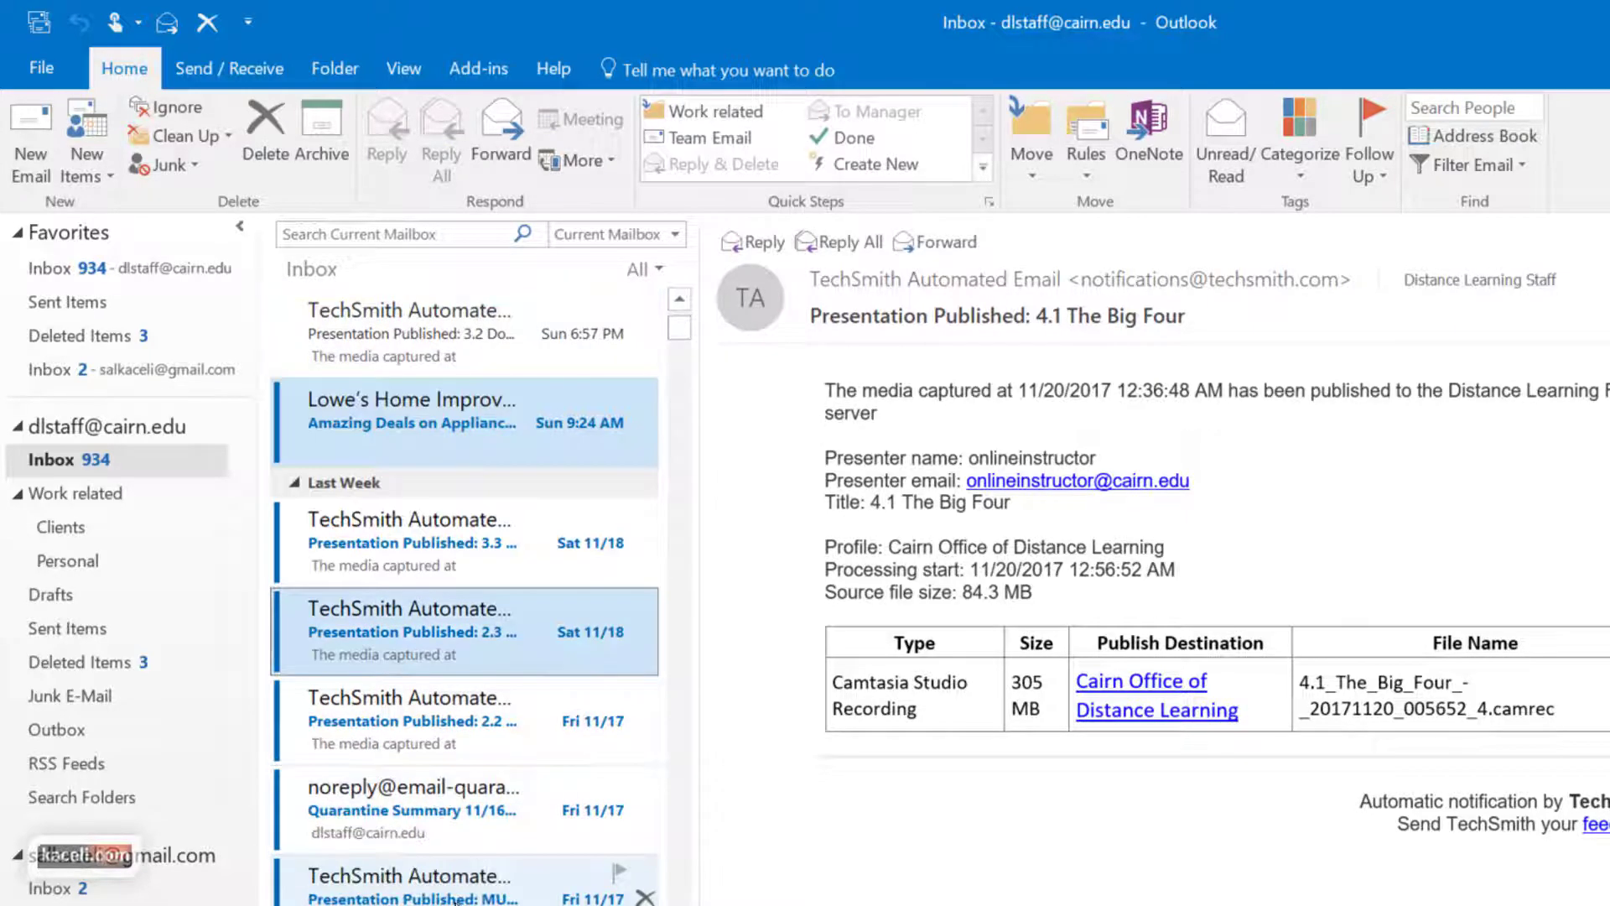
pyautogui.keyDown('ctrl'); pyautogui.click(447, 899); pyautogui.keyUp('ctrl')
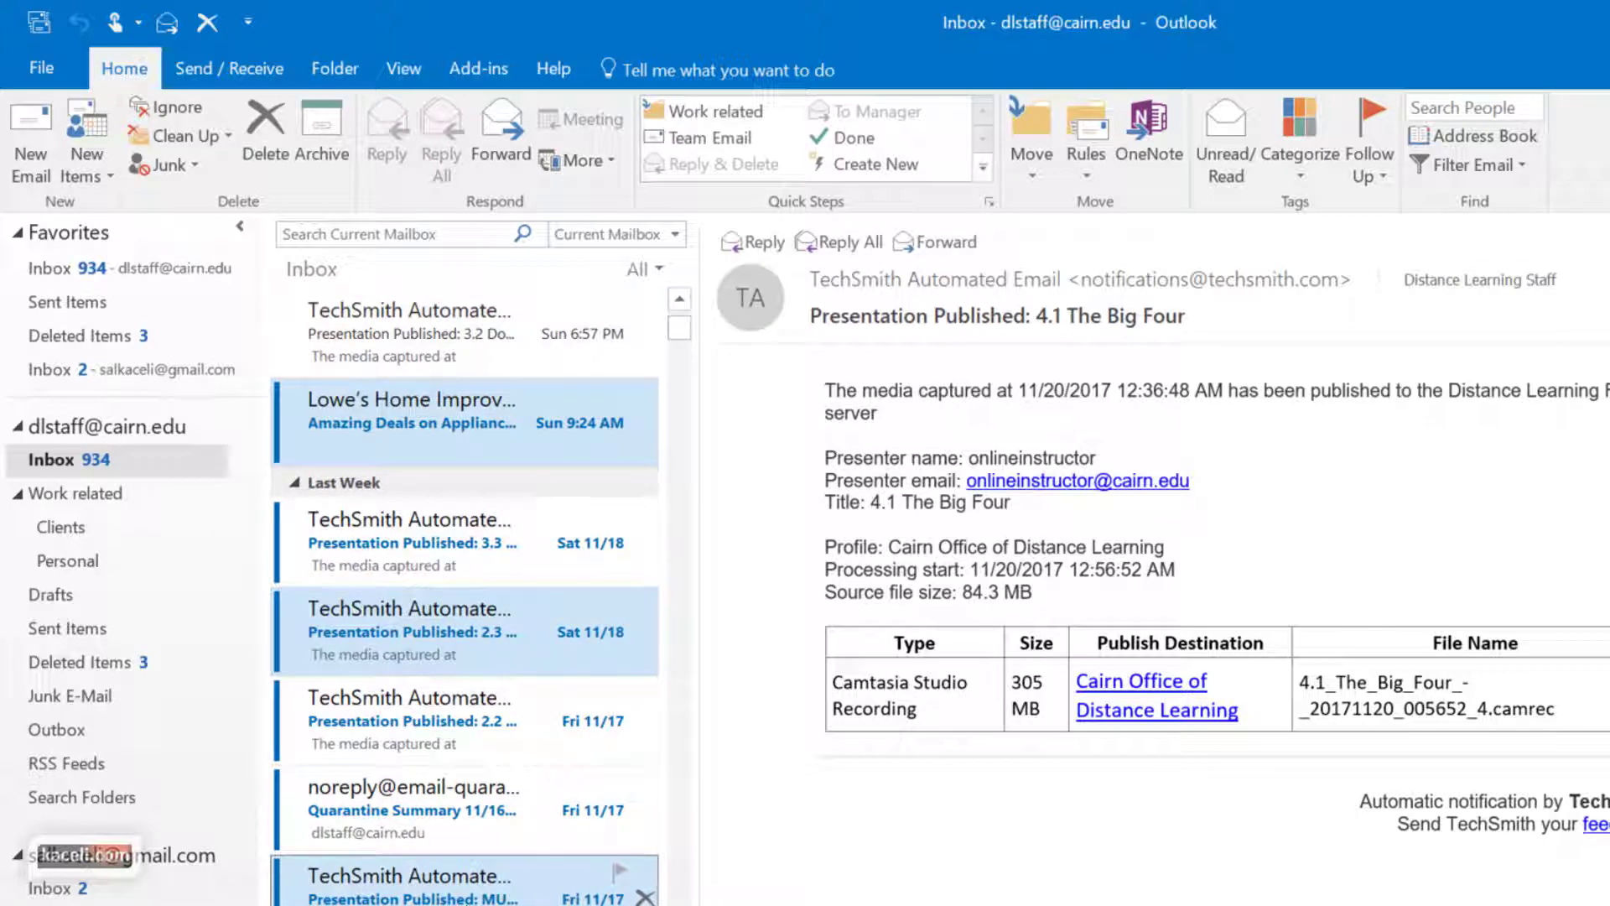
pyautogui.moveTo(415, 899)
pyautogui.mouseDown()
pyautogui.moveTo(104, 553)
pyautogui.moveTo(103, 533)
pyautogui.mouseUp()
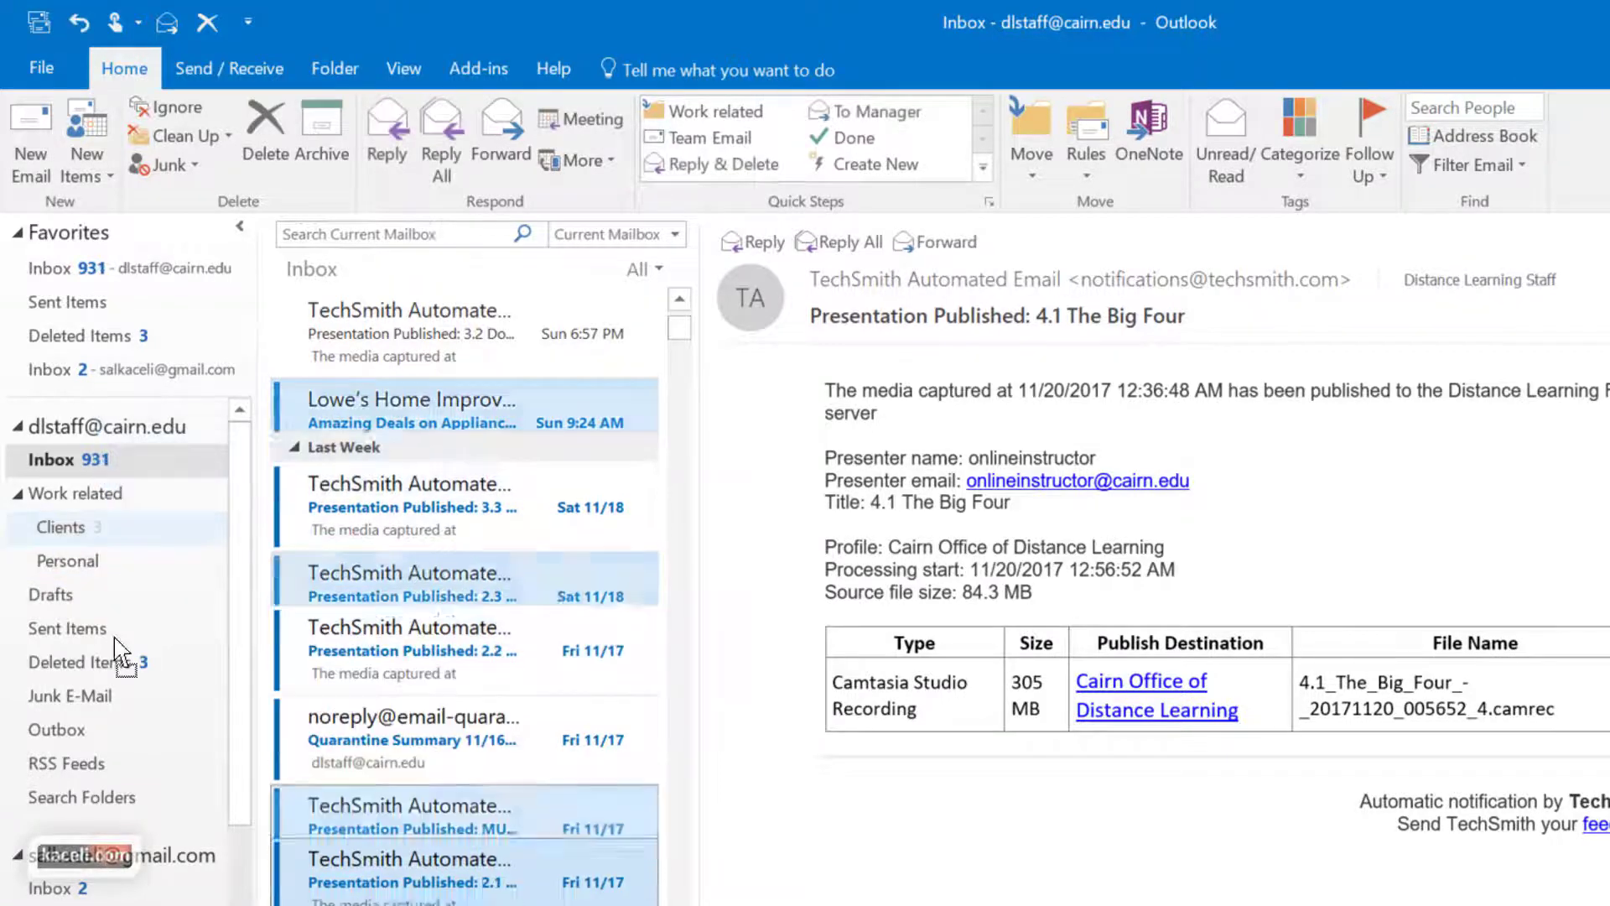
# - Check the Clients folder's contents and go back to the Inbox
pyautogui.click(63, 526)
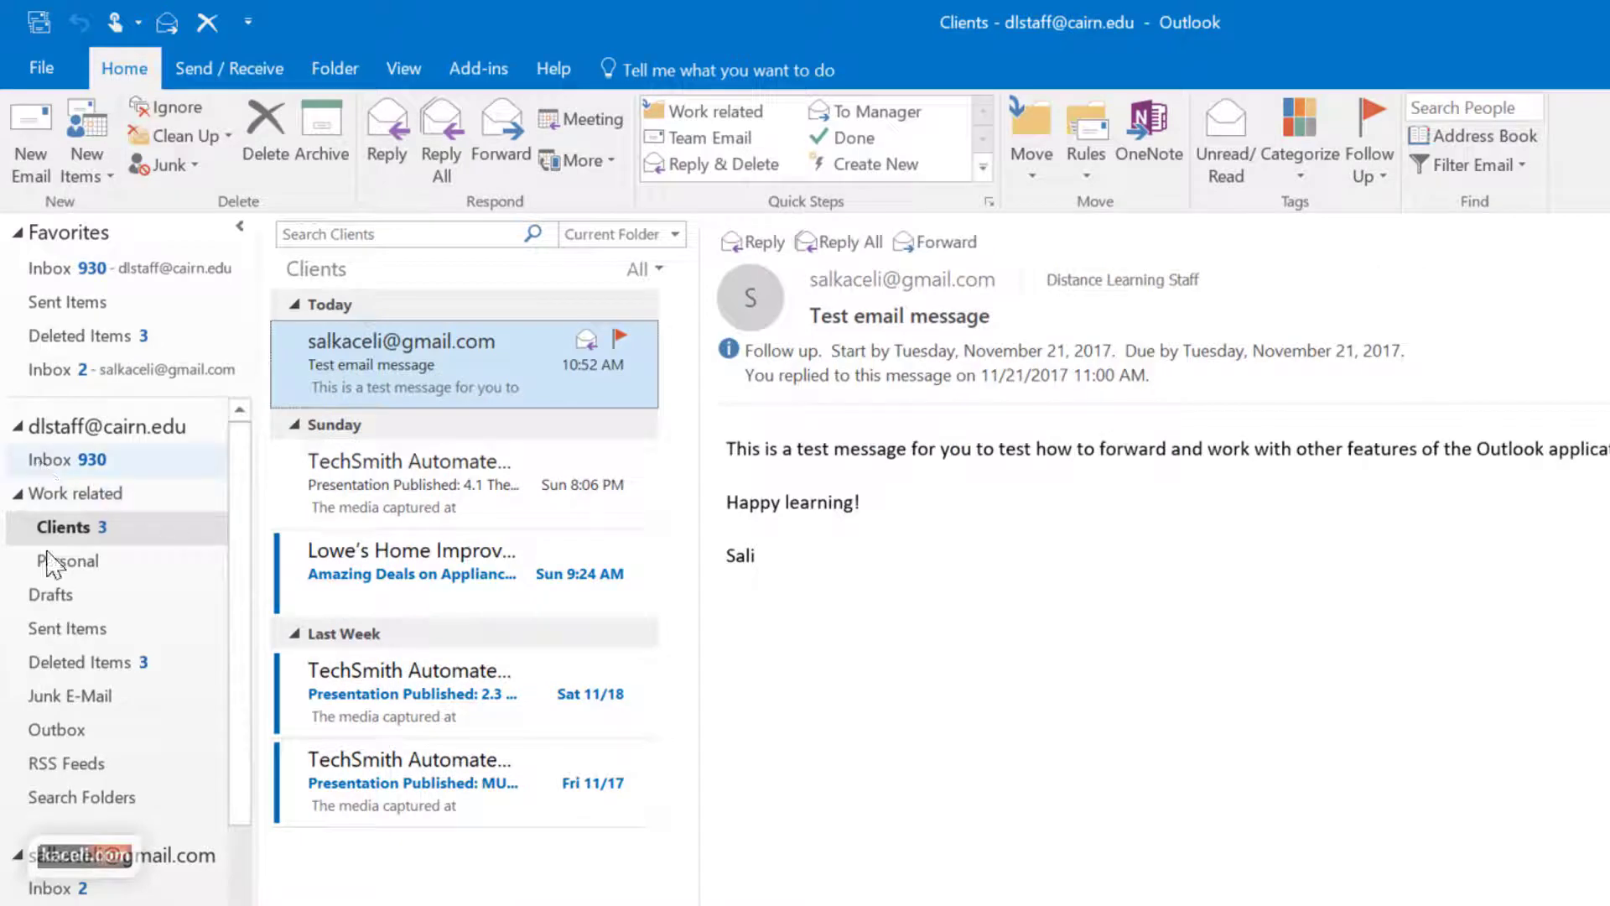
pyautogui.click(57, 460)
pyautogui.click(941, 268)
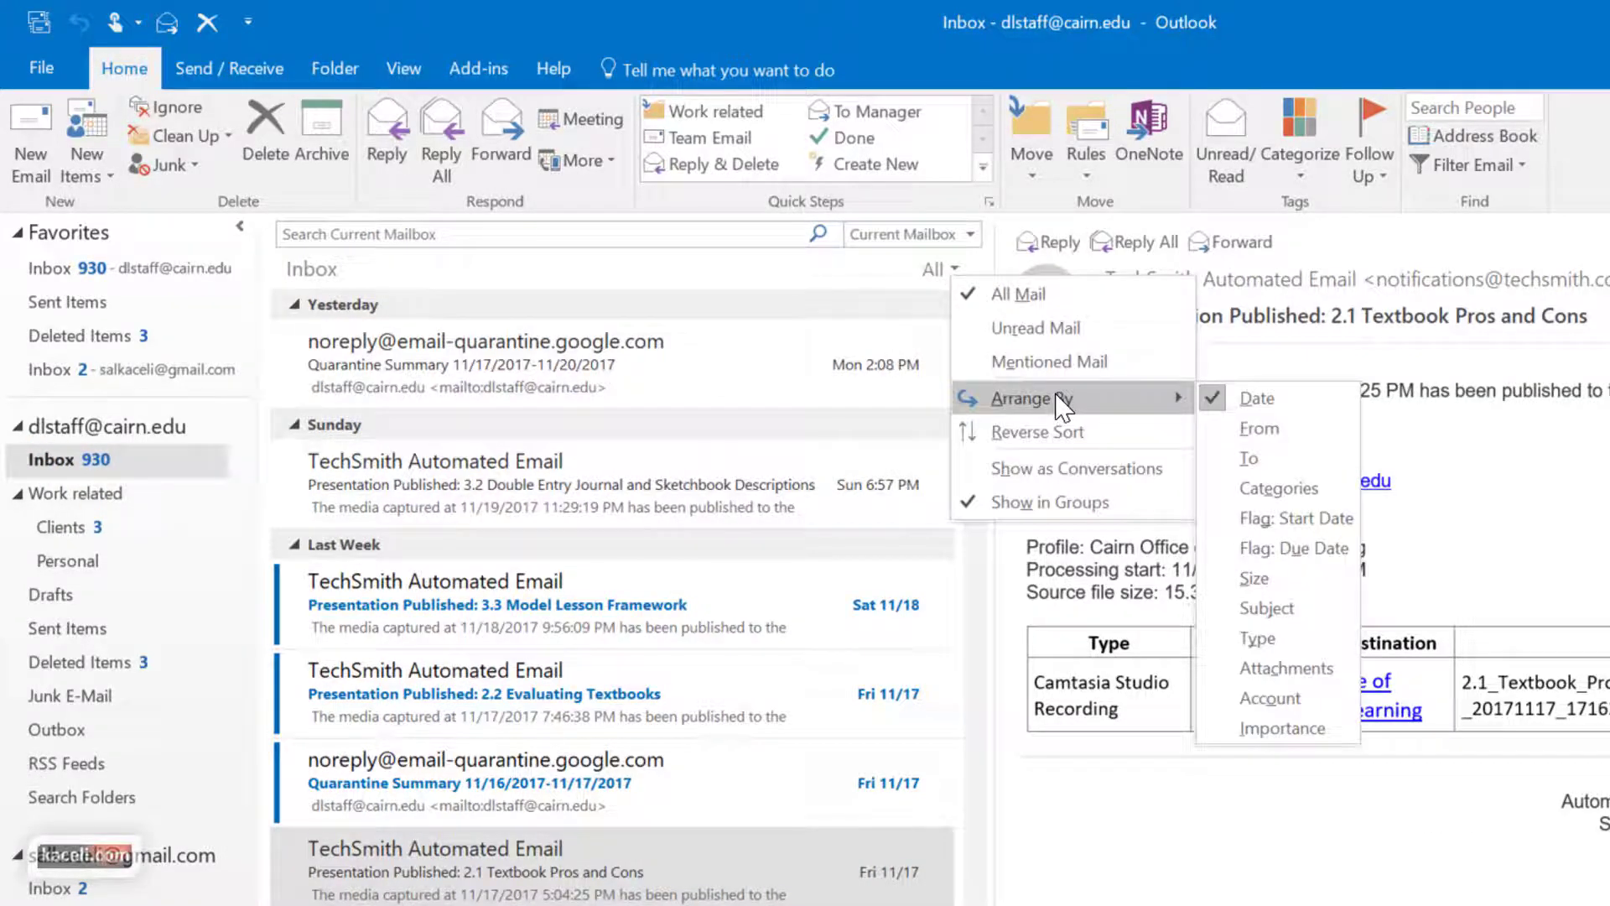
# - Arrange the Inbox by From and open the 3.2 Double Entry Journal email
pyautogui.click(937, 270)
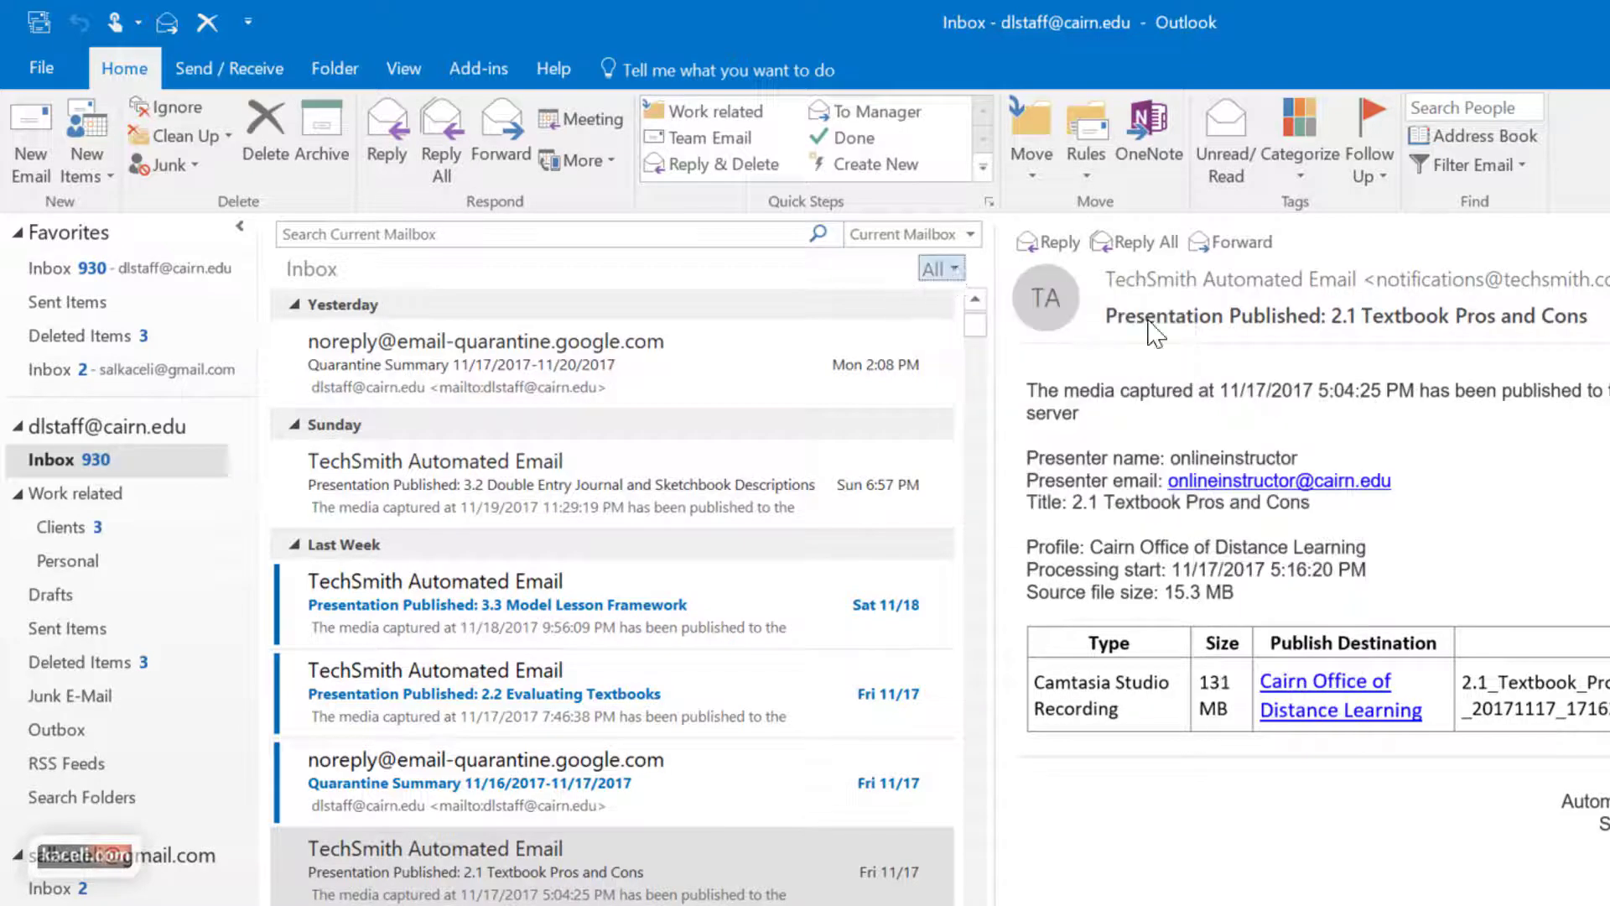
pyautogui.click(941, 268)
pyautogui.moveTo(1040, 389)
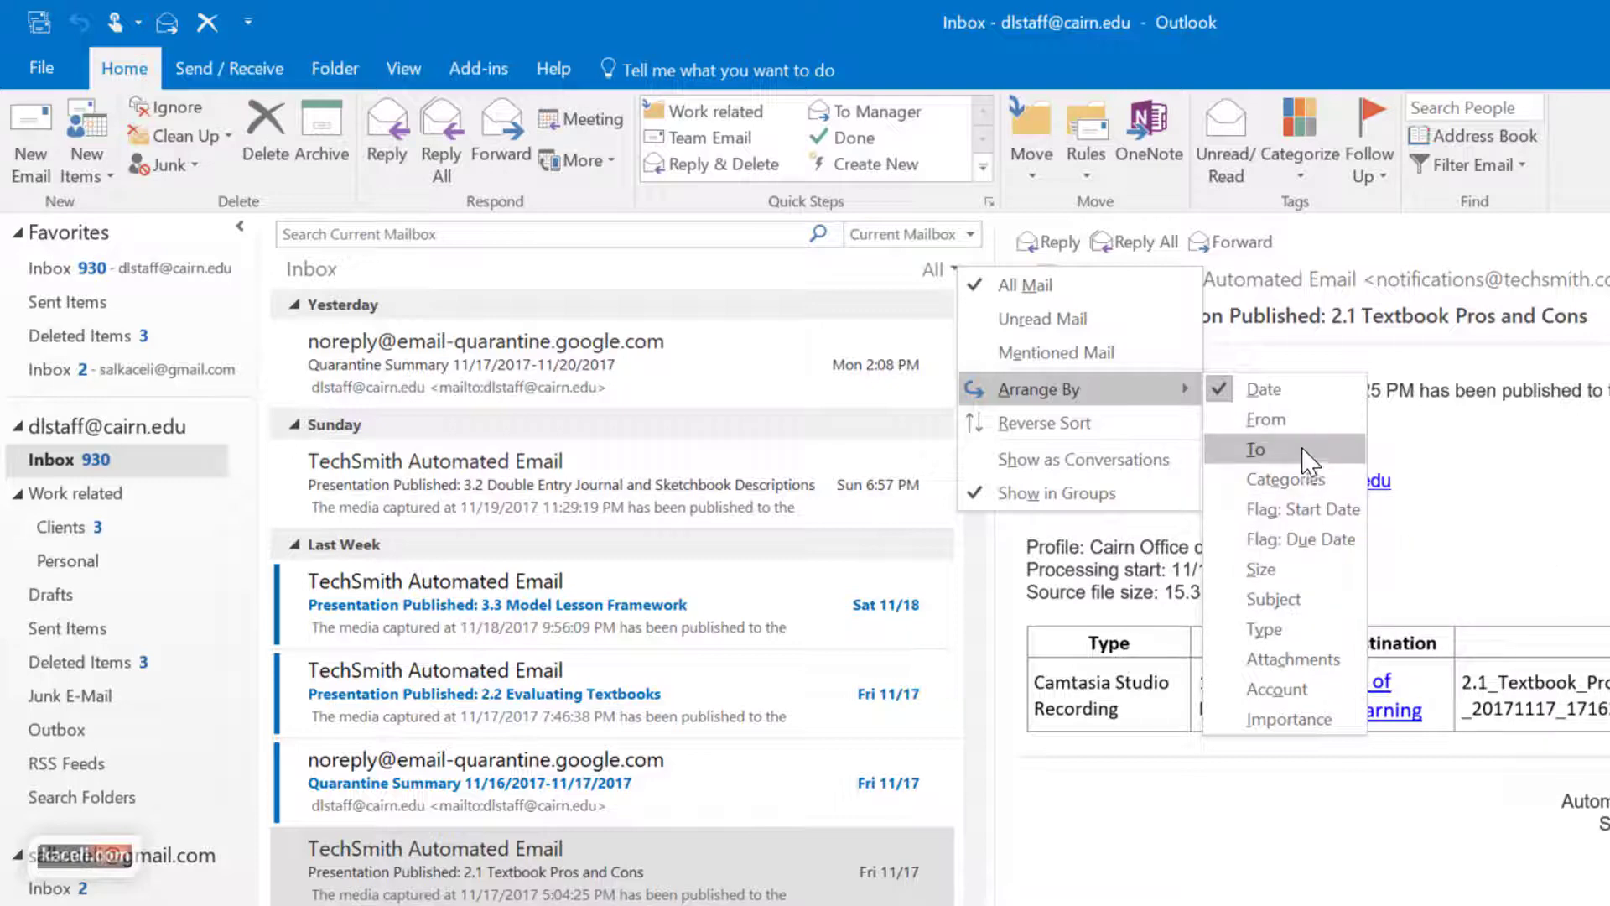
pyautogui.click(1293, 425)
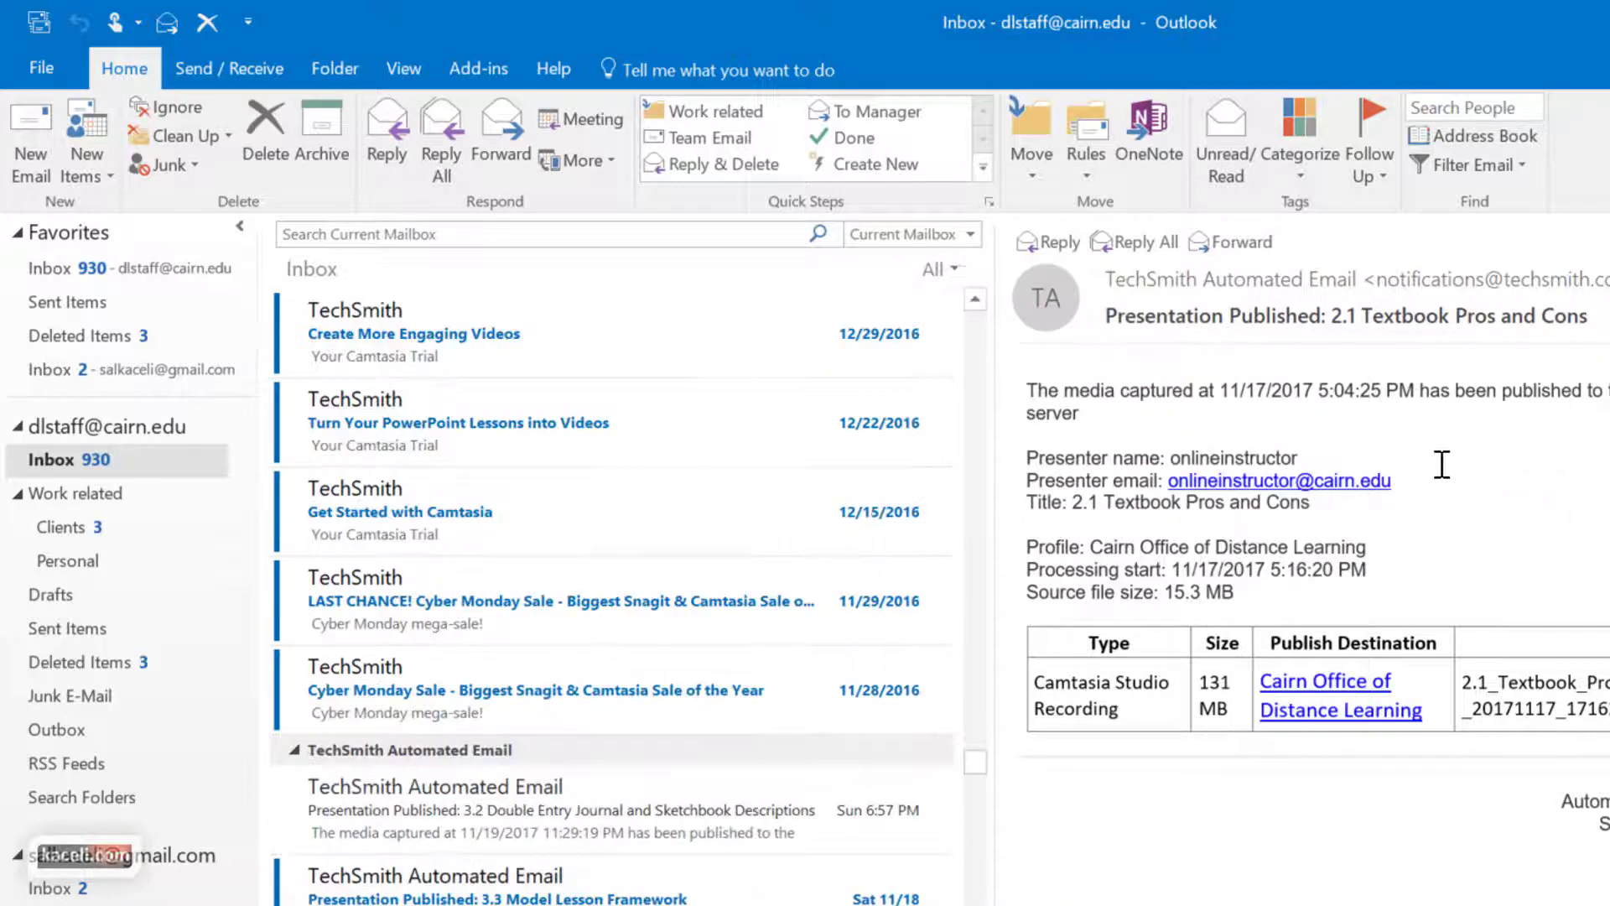
pyautogui.scroll(1, 541, 636)
pyautogui.scroll(2, 541, 636)
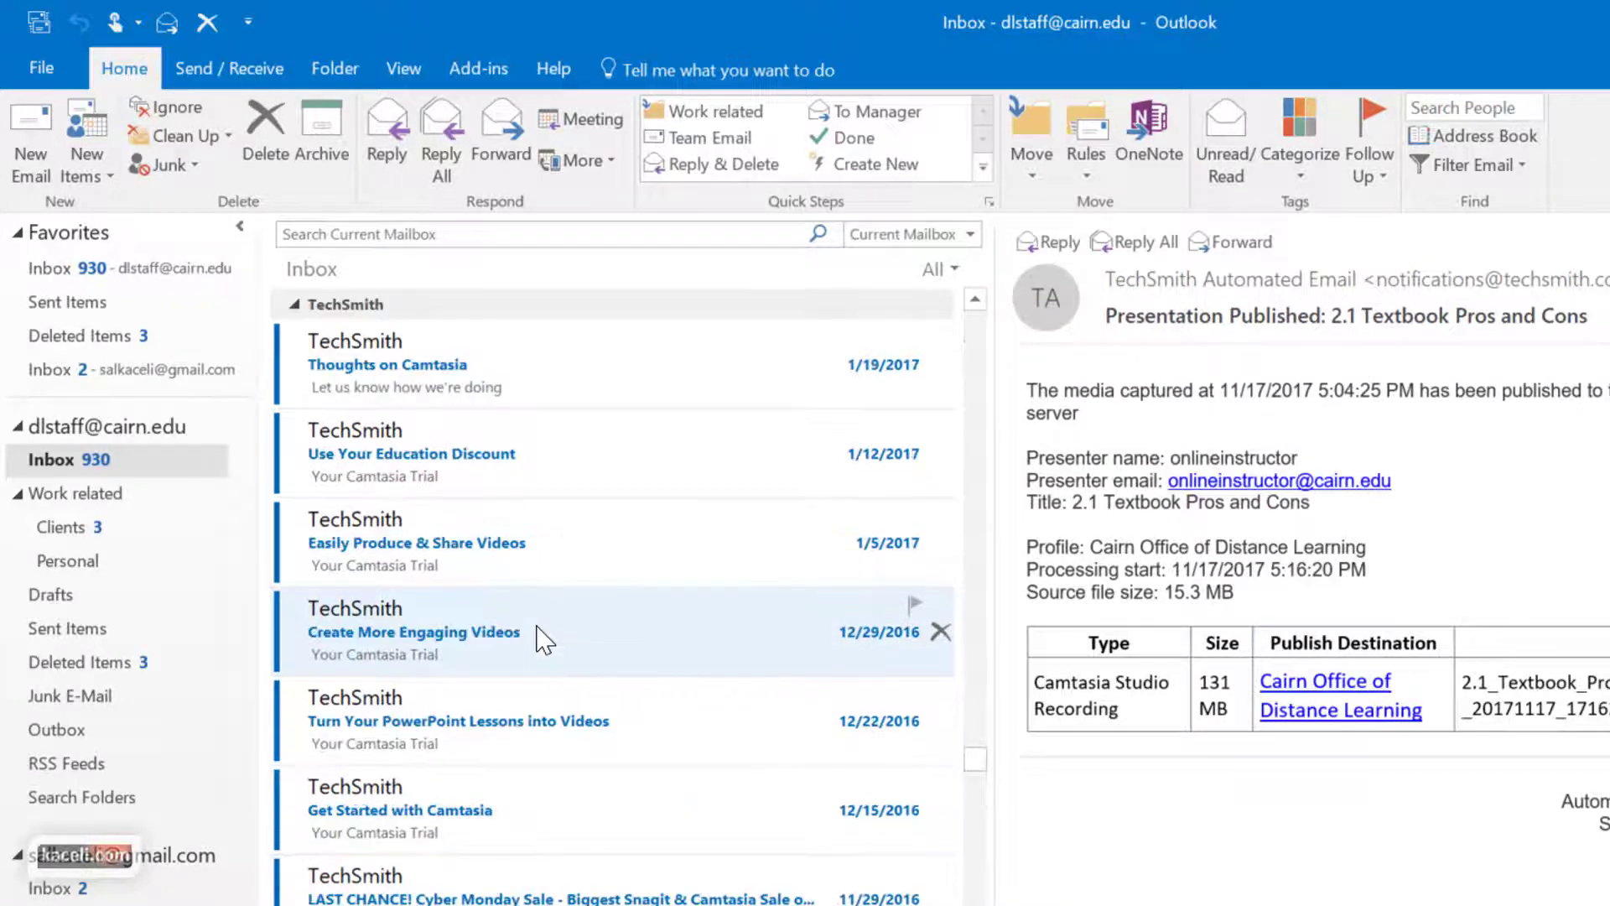
pyautogui.scroll(1, 540, 637)
pyautogui.scroll(2, 535, 637)
pyautogui.scroll(-2, 628, 700)
pyautogui.scroll(-3, 629, 700)
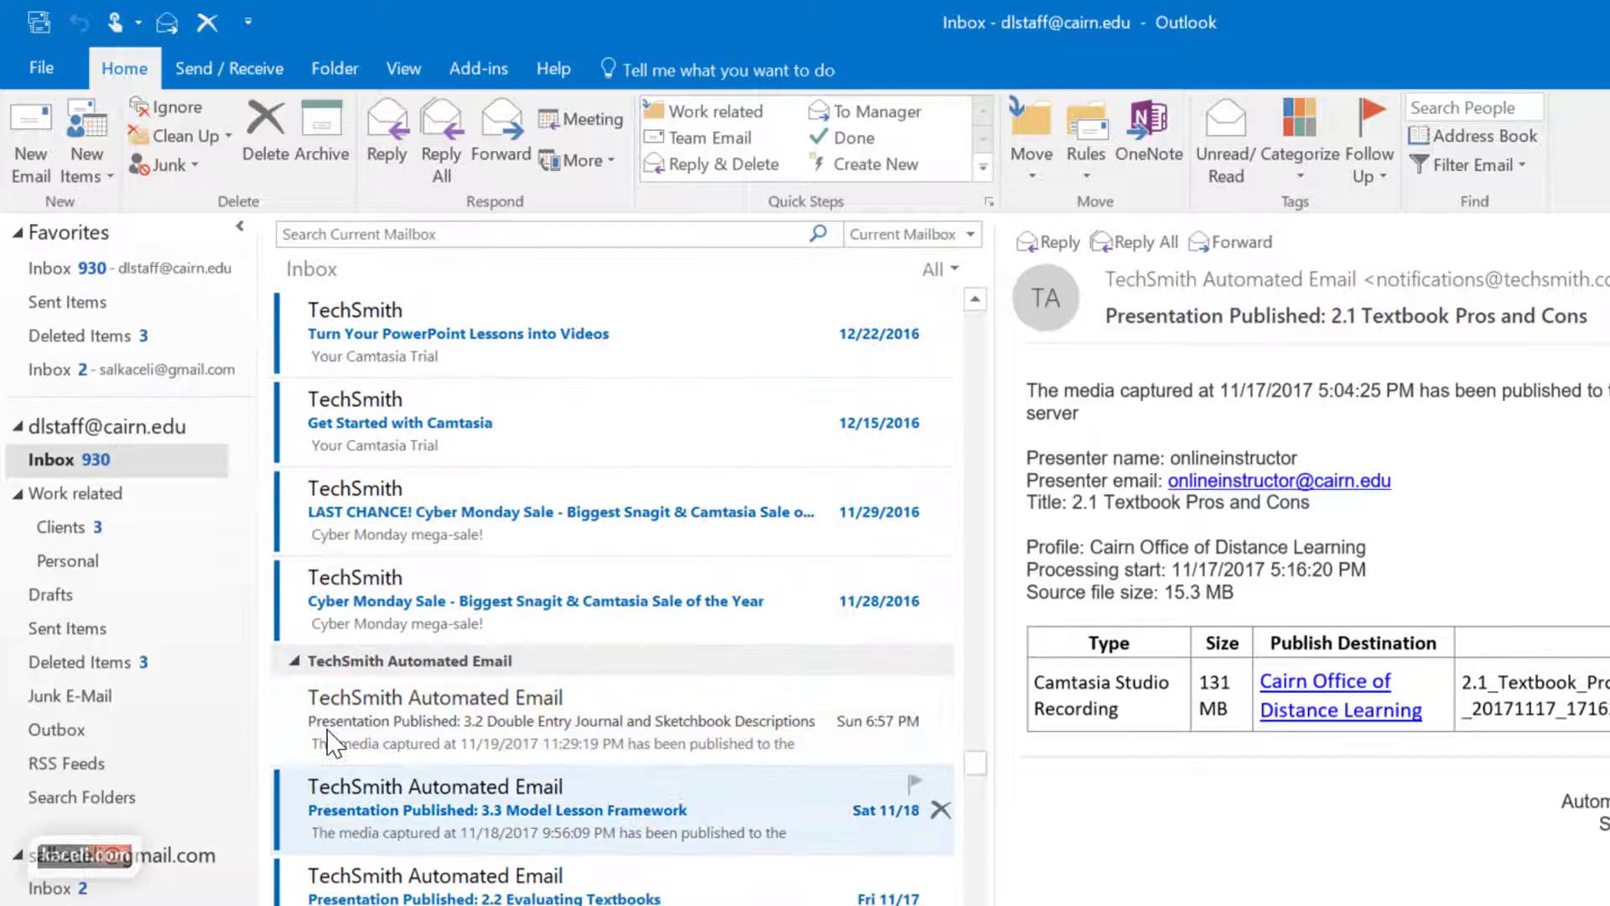
pyautogui.click(353, 714)
pyautogui.scroll(-2, 585, 889)
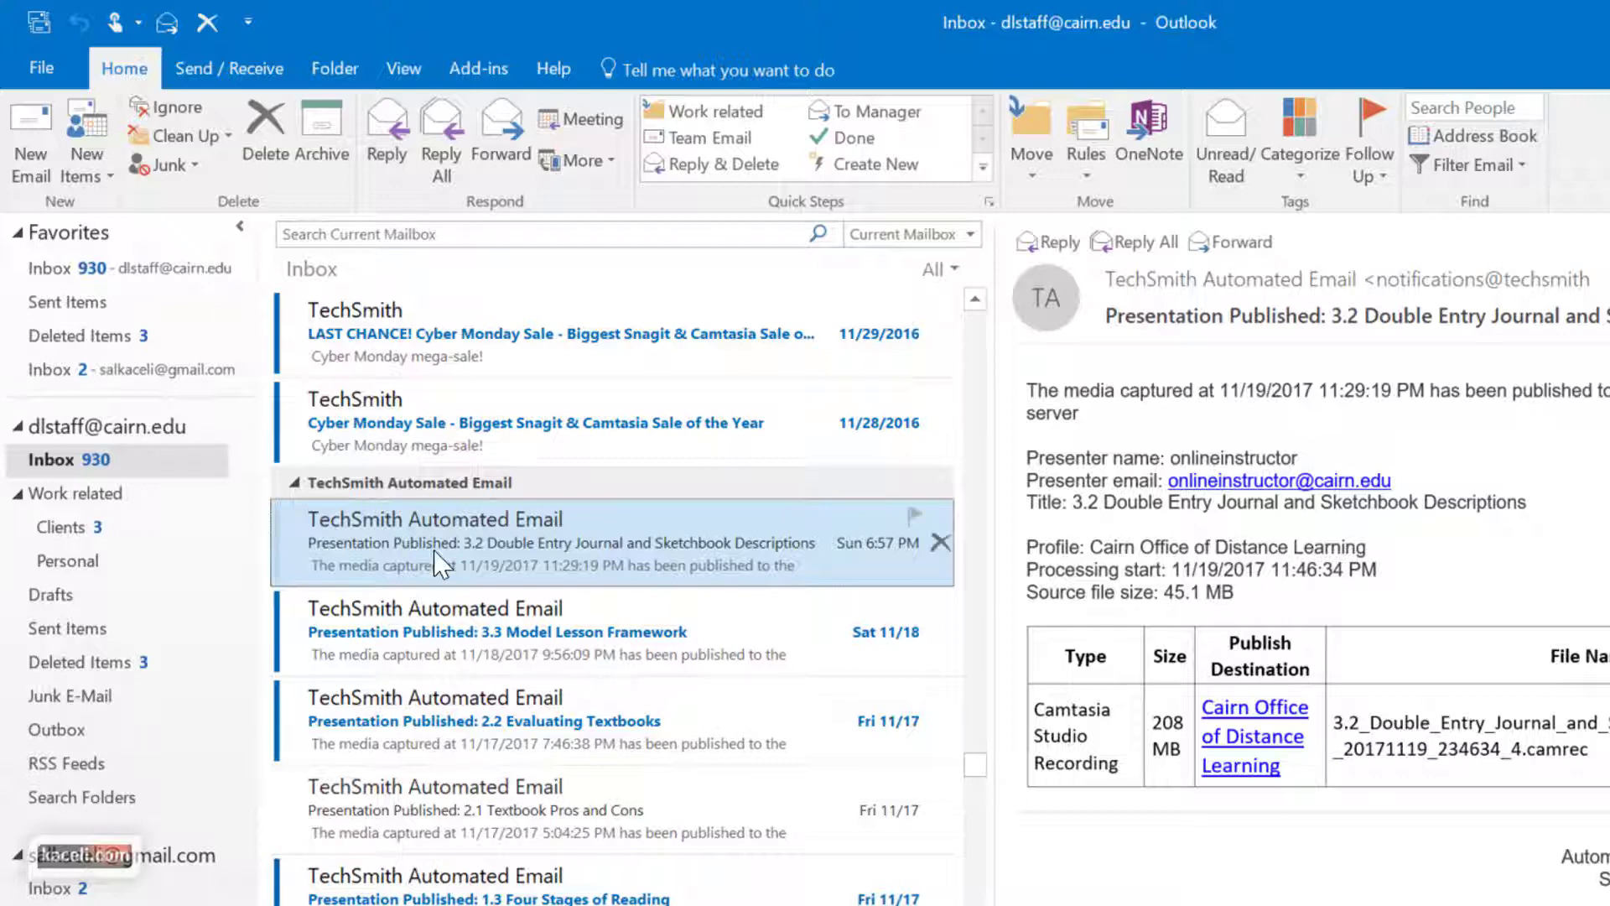
# - Select all TechSmith Automated Email messages and move them to Work related
pyautogui.press('Left')
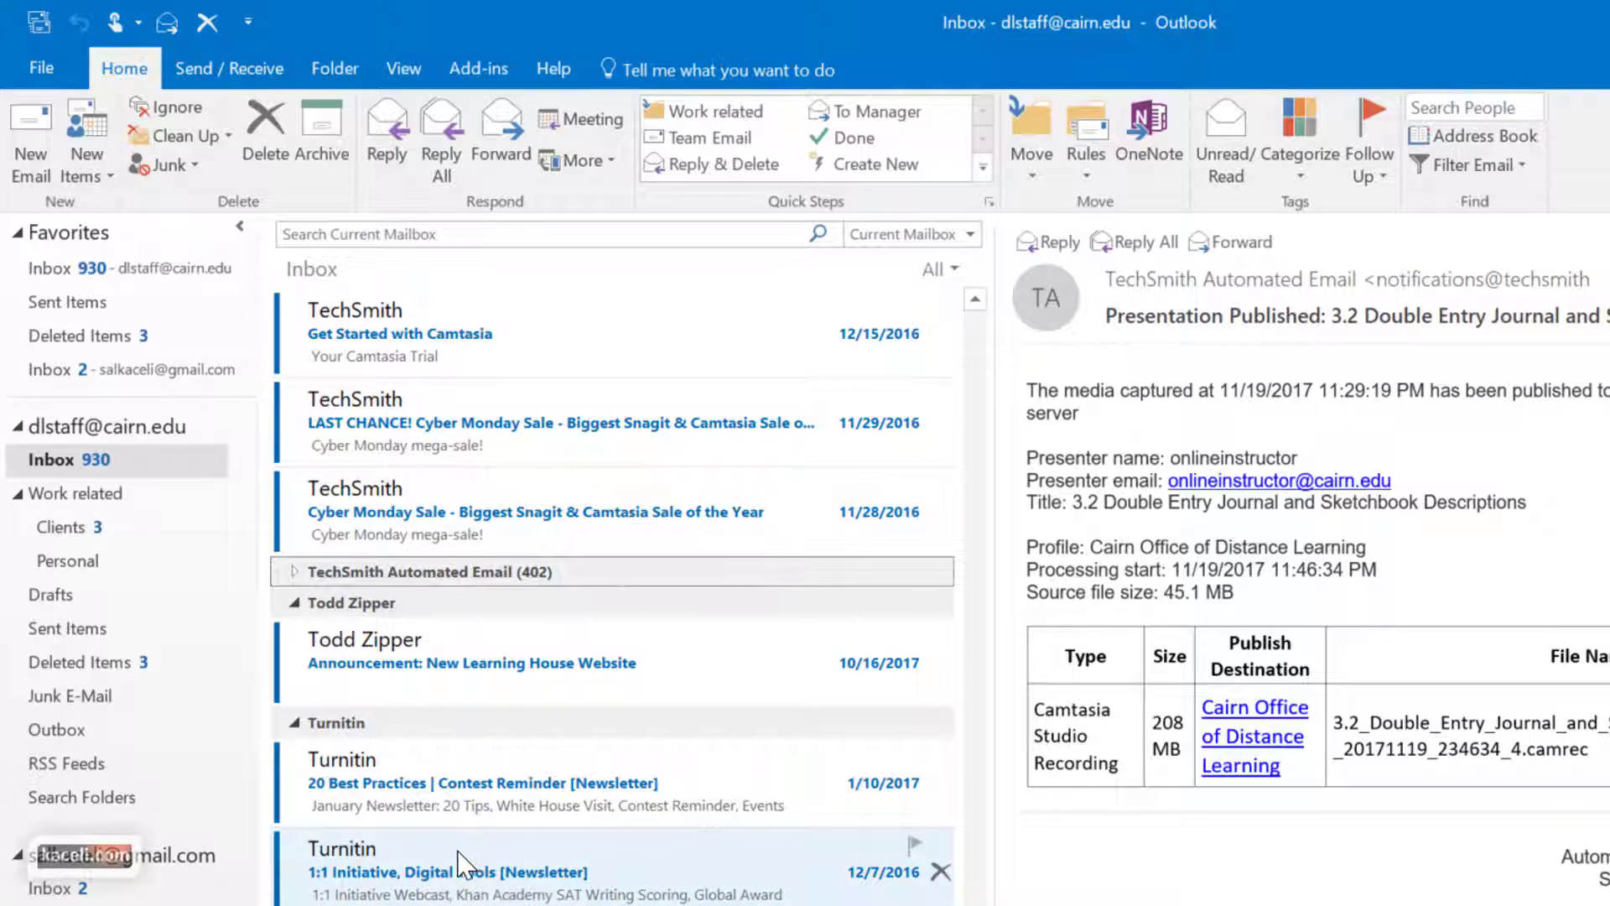
pyautogui.press('Right')
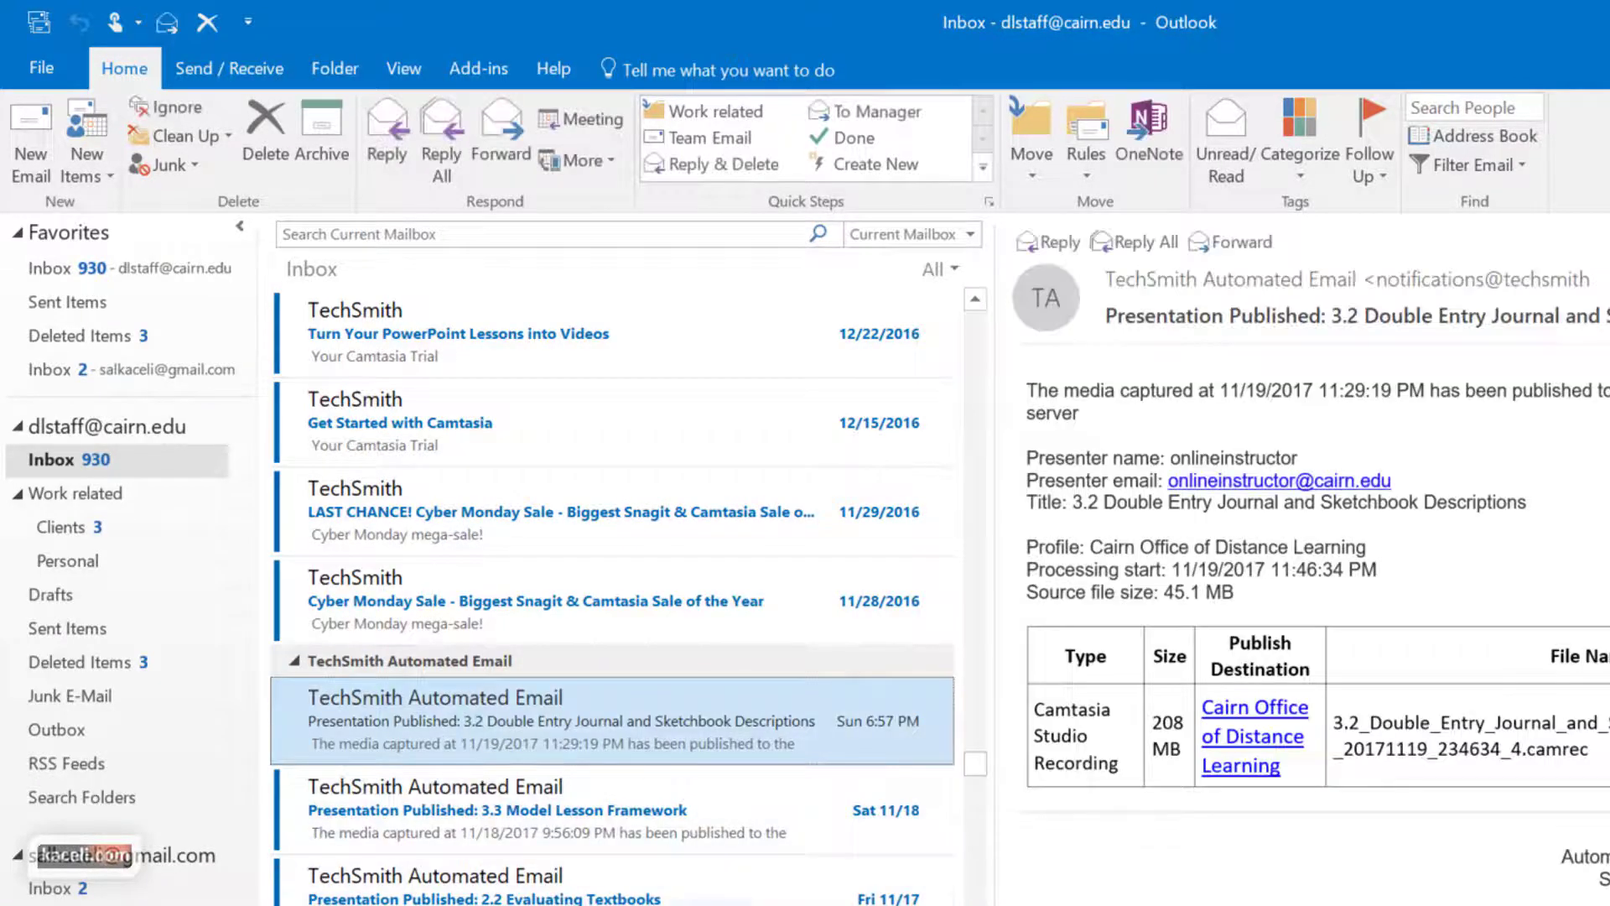
pyautogui.scroll(-1, 612, 566)
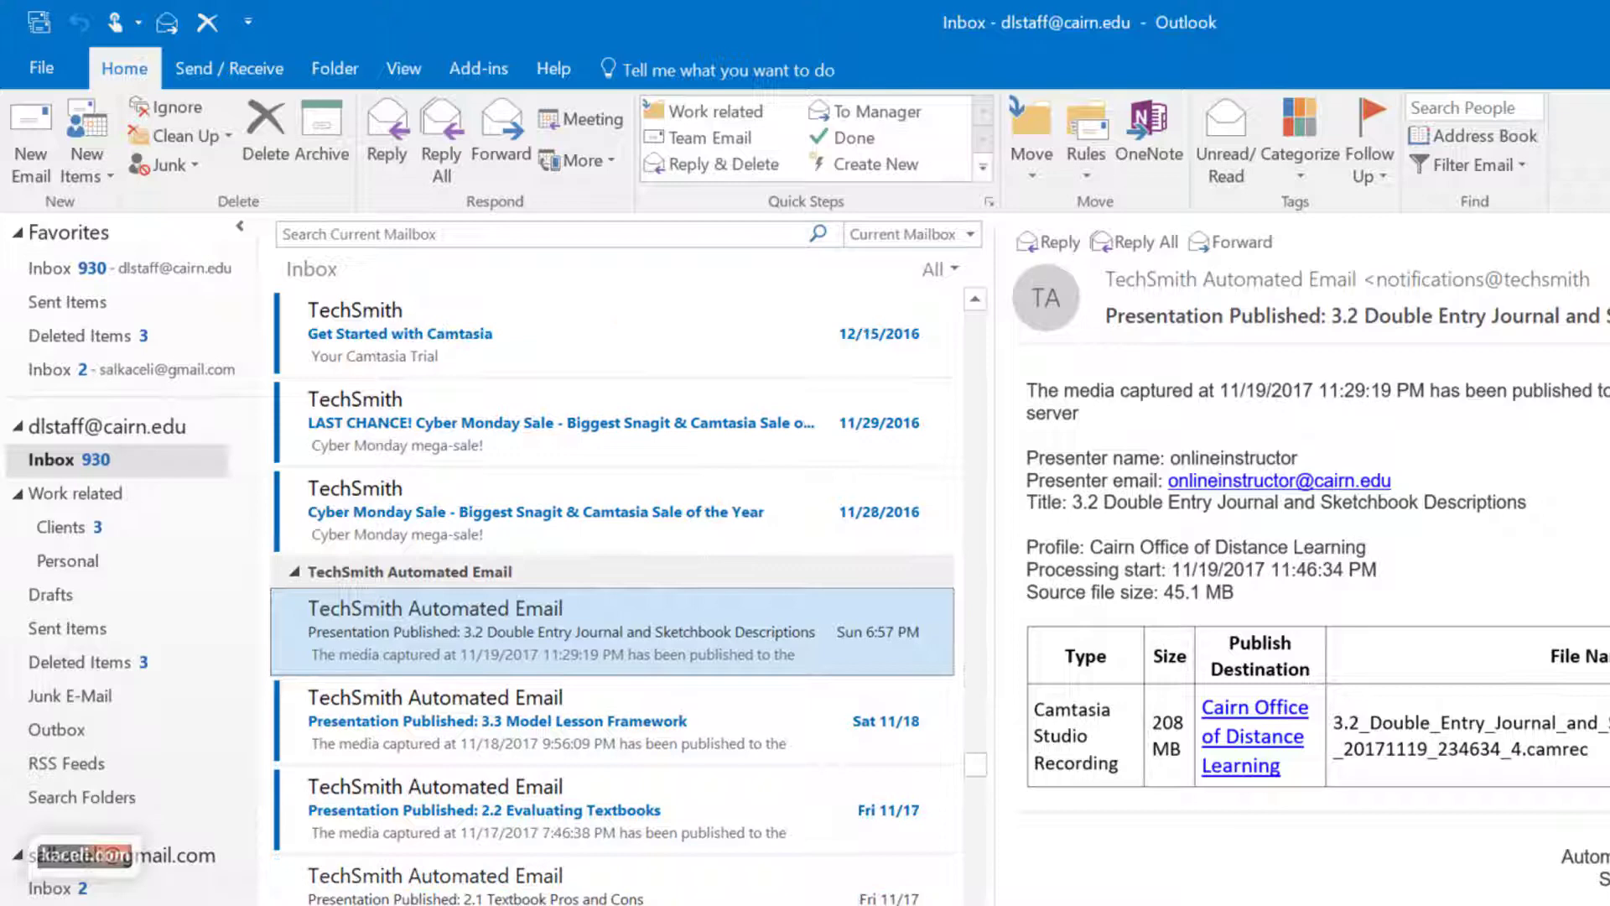
pyautogui.scroll(-2, 612, 566)
pyautogui.scroll(-1, 613, 566)
pyautogui.hotkey('ctrl', 'a')
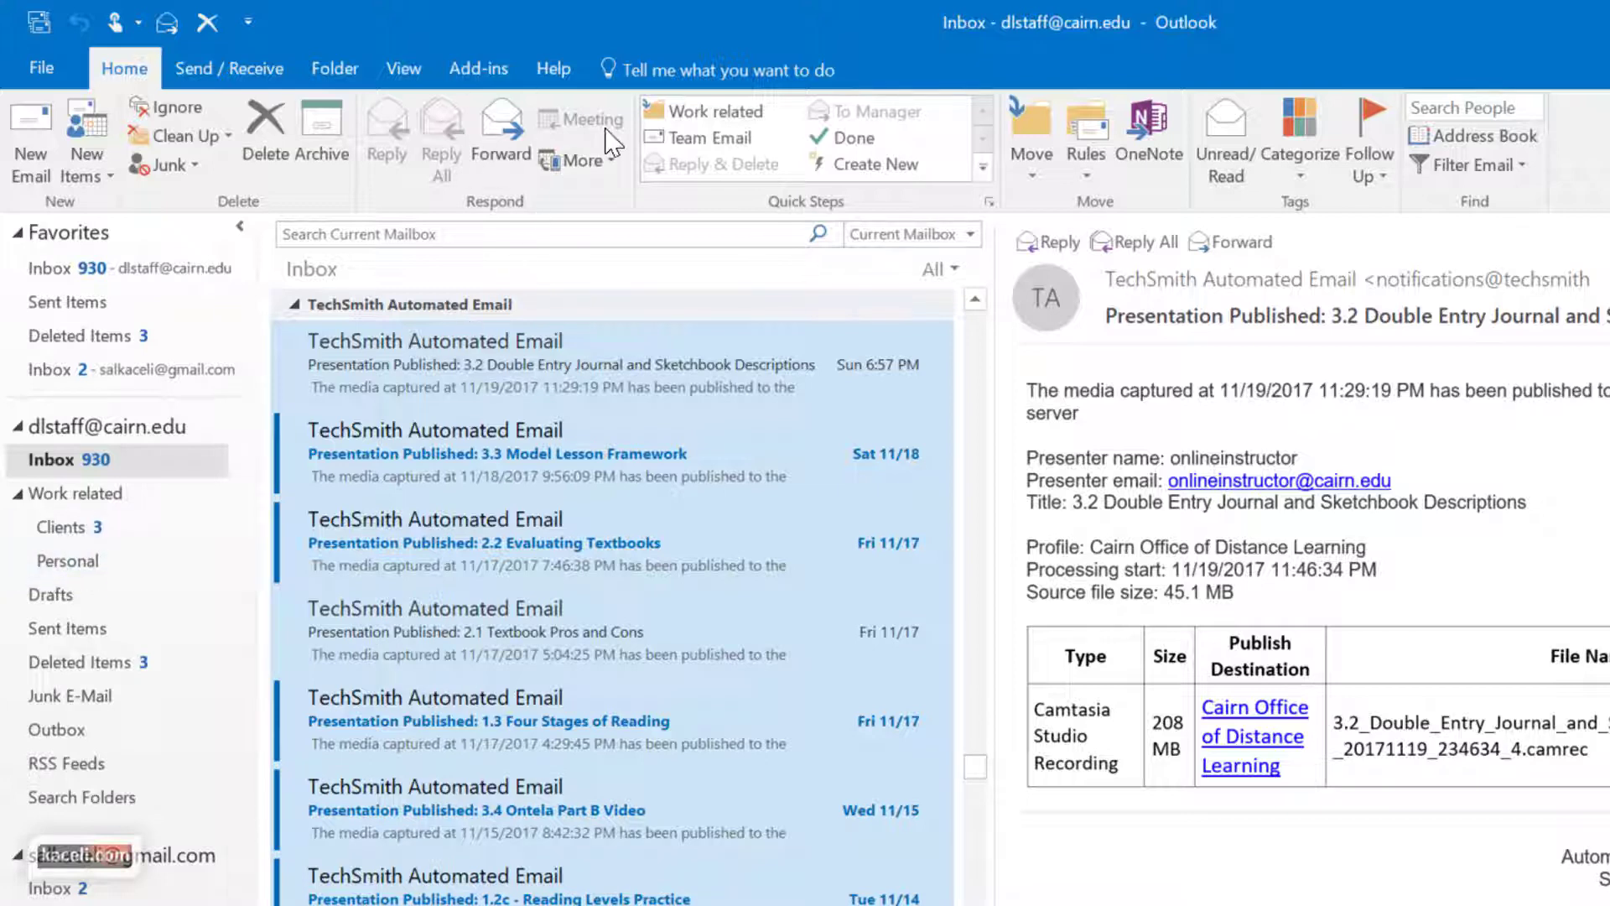
pyautogui.click(1039, 184)
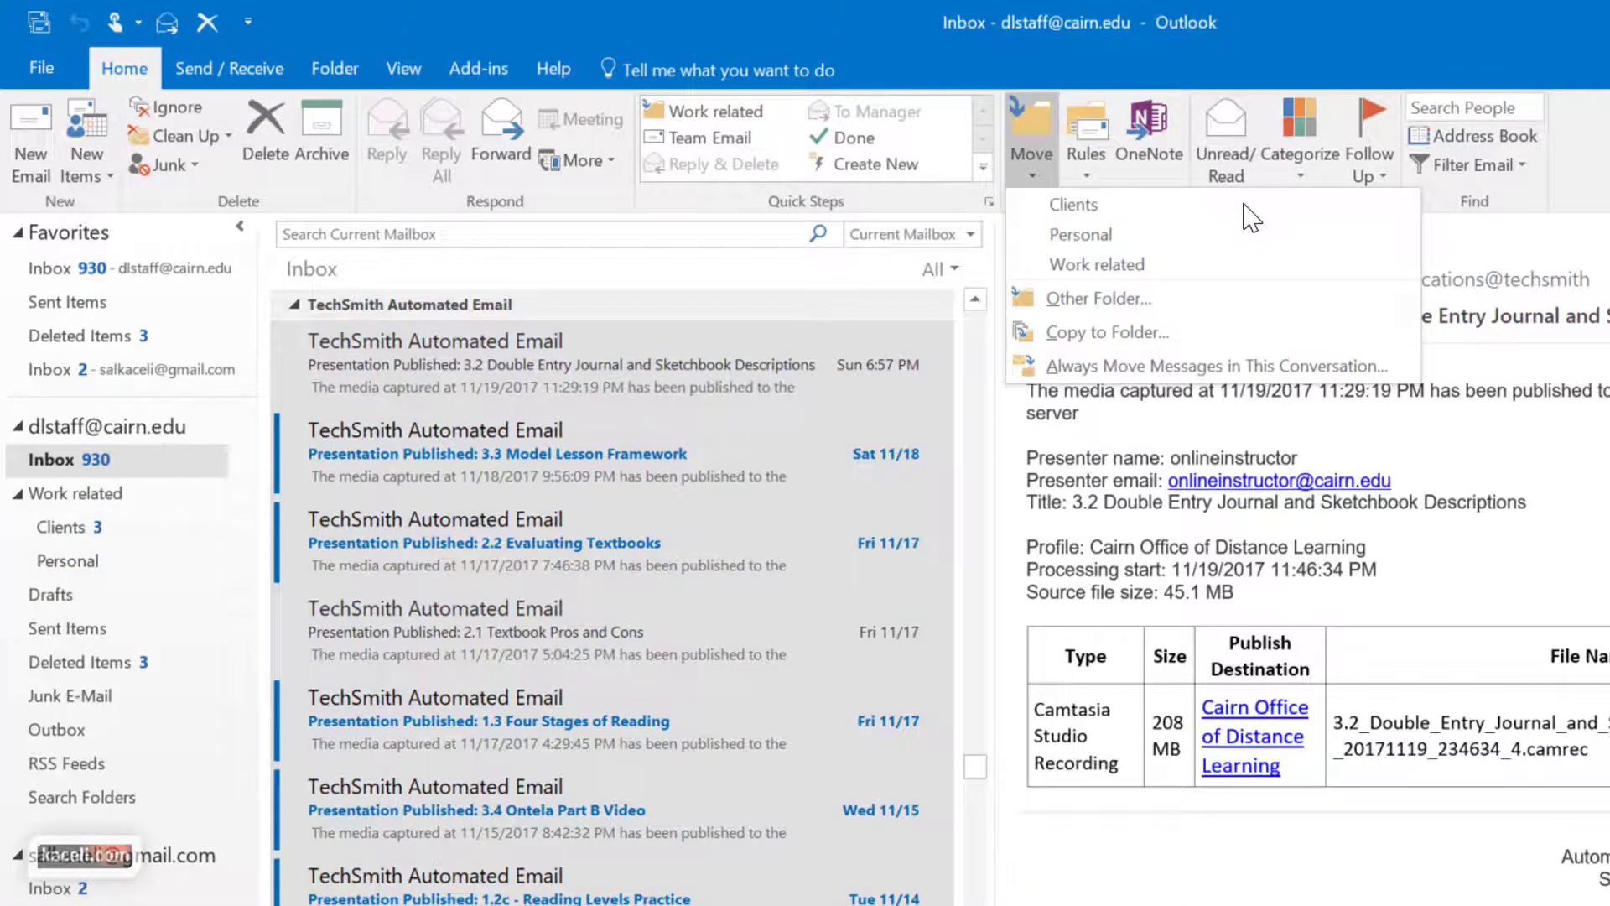
pyautogui.click(1097, 265)
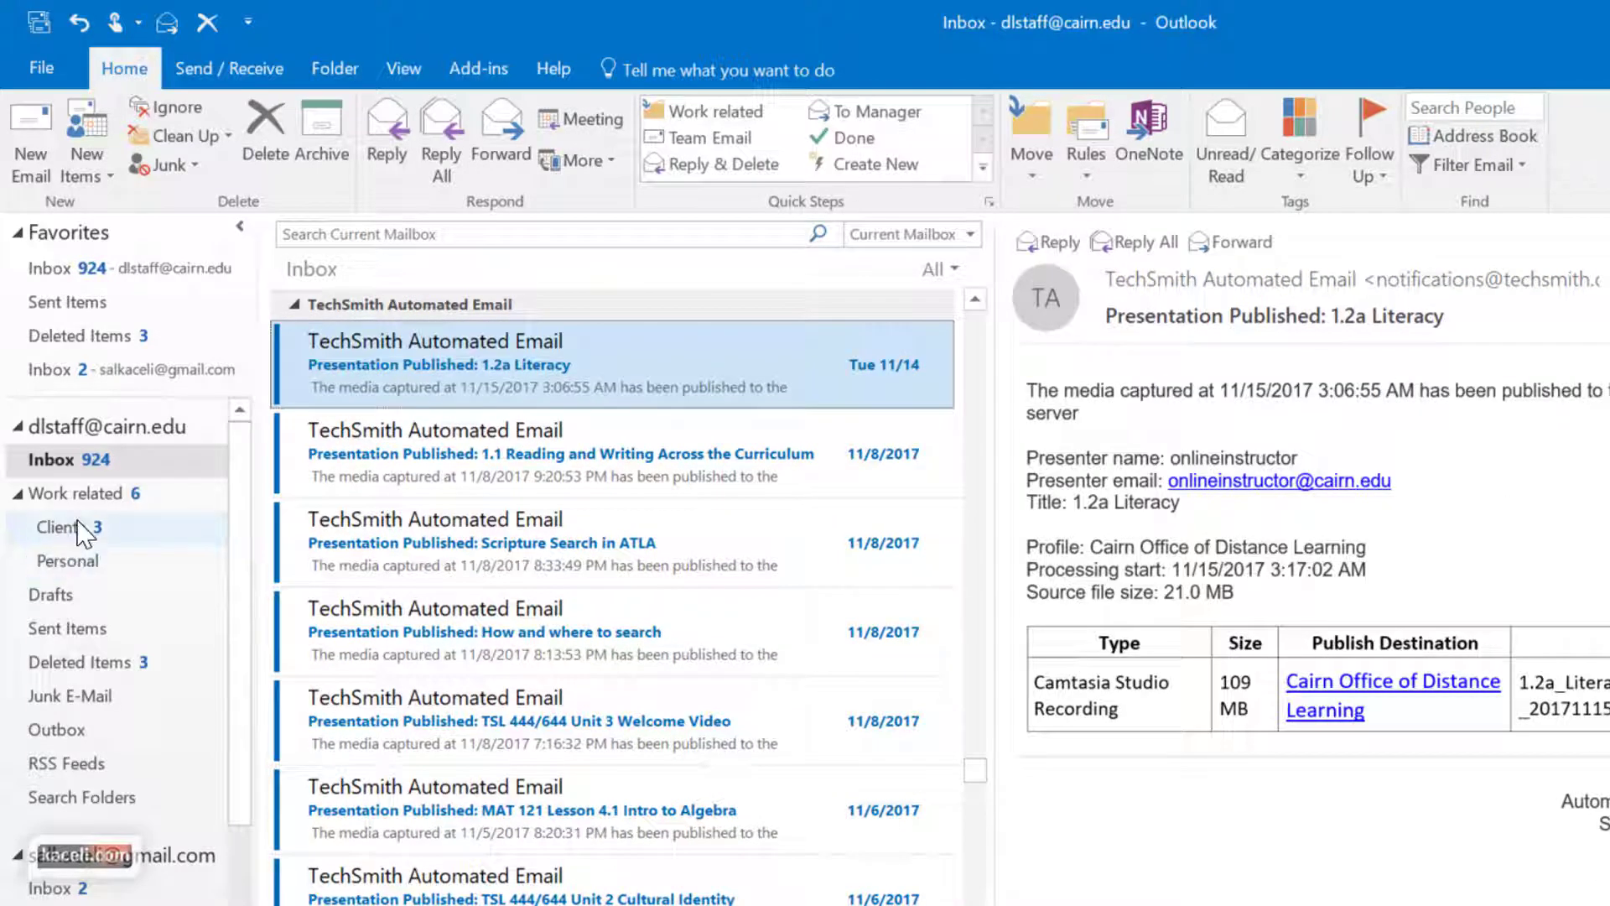
# - View the Clients and Work related folders, then return to the Inbox
pyautogui.click(78, 529)
pyautogui.click(76, 494)
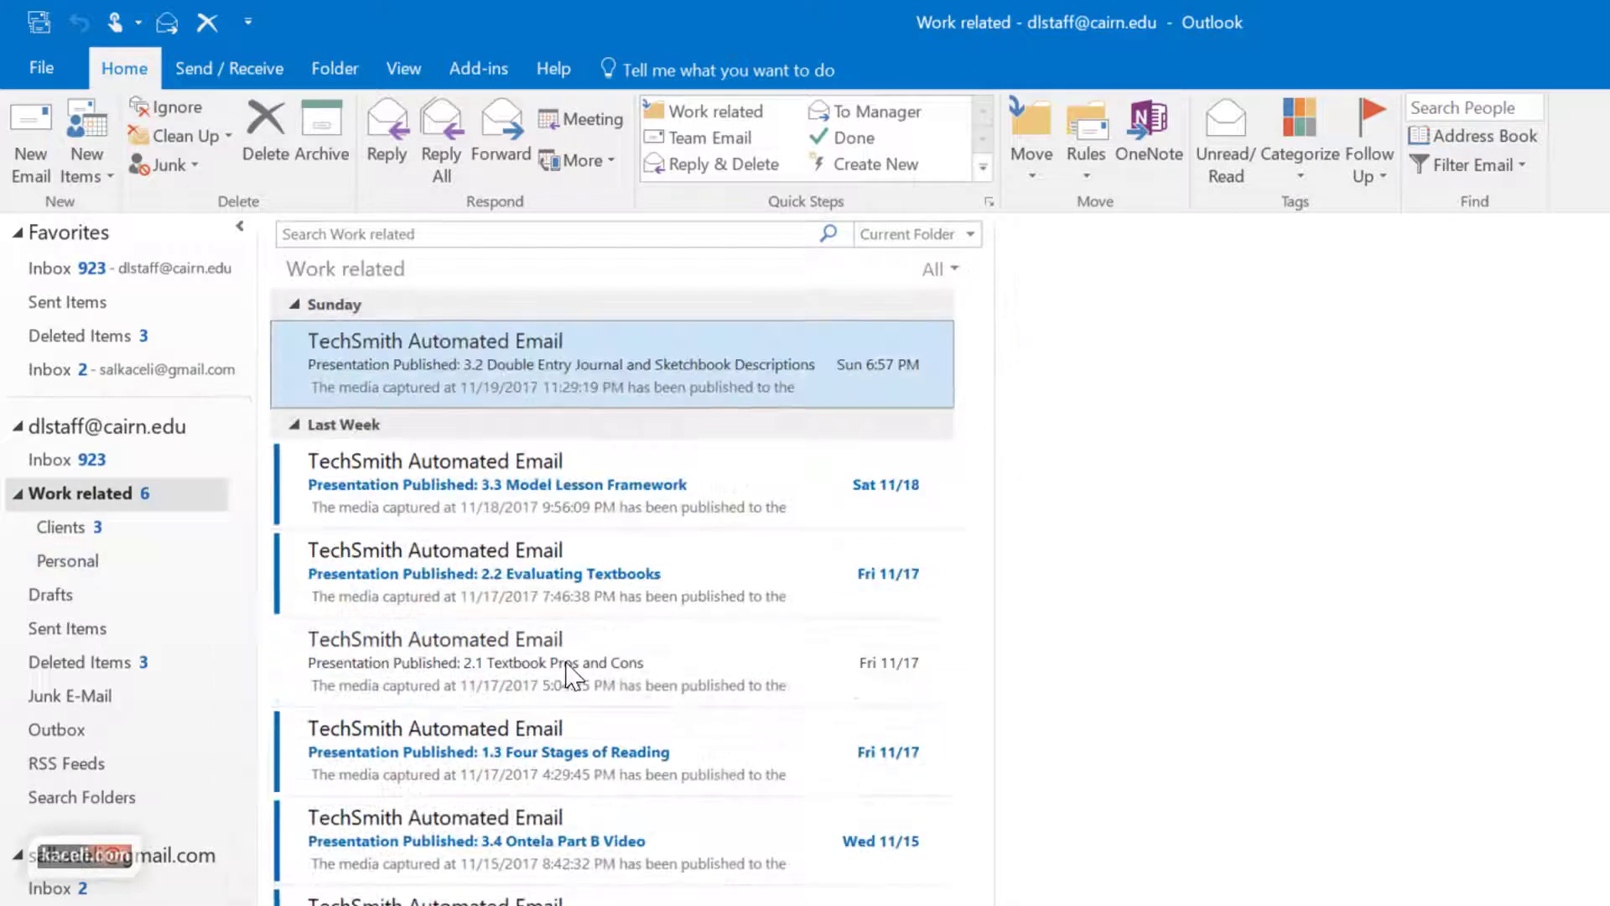
pyautogui.click(38, 453)
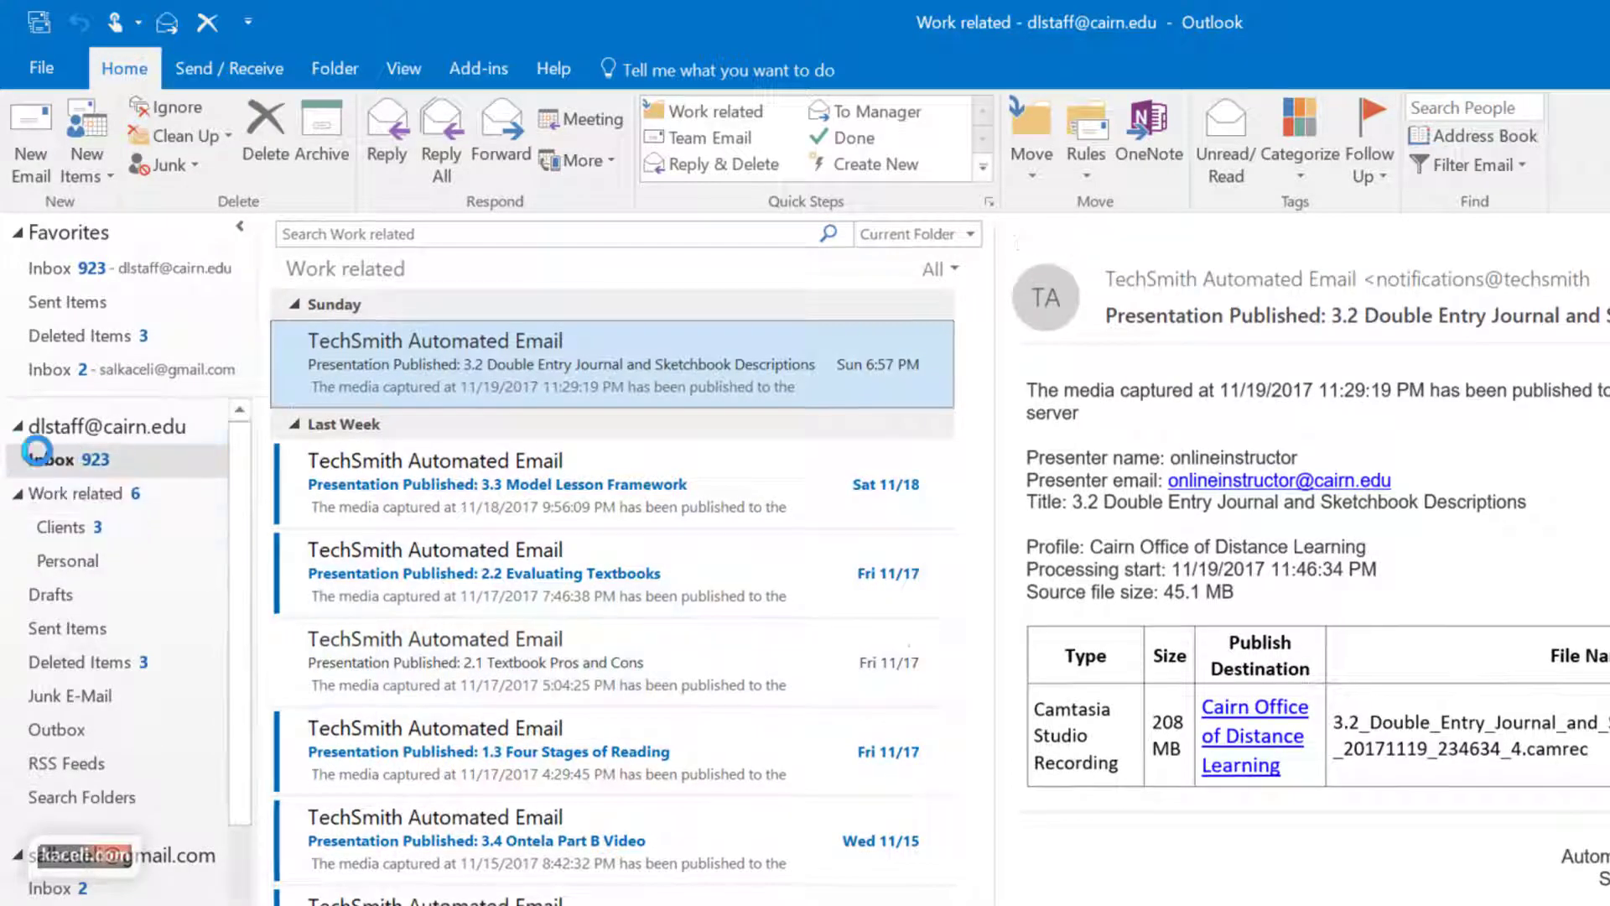
# - Narrow the message list, then collapse the folder pane and restore it slightly wider
pyautogui.moveTo(998, 700); pyautogui.dragTo(774, 719)
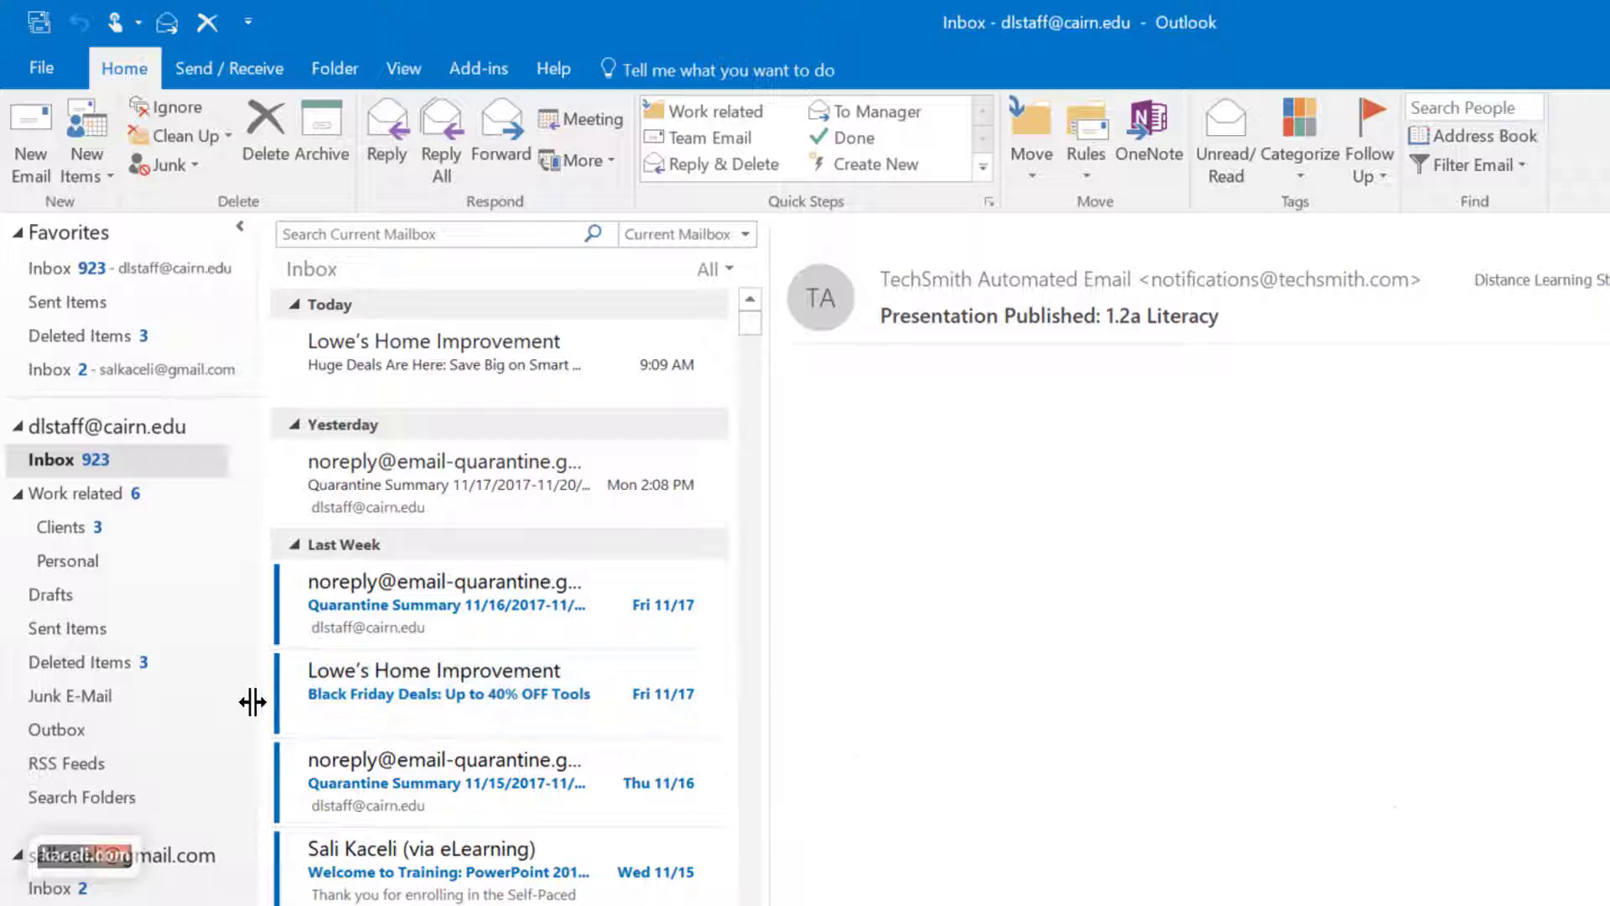
pyautogui.moveTo(264, 702)
pyautogui.mouseDown()
pyautogui.moveTo(186, 694)
pyautogui.moveTo(290, 711)
pyautogui.moveTo(194, 709)
pyautogui.mouseUp()
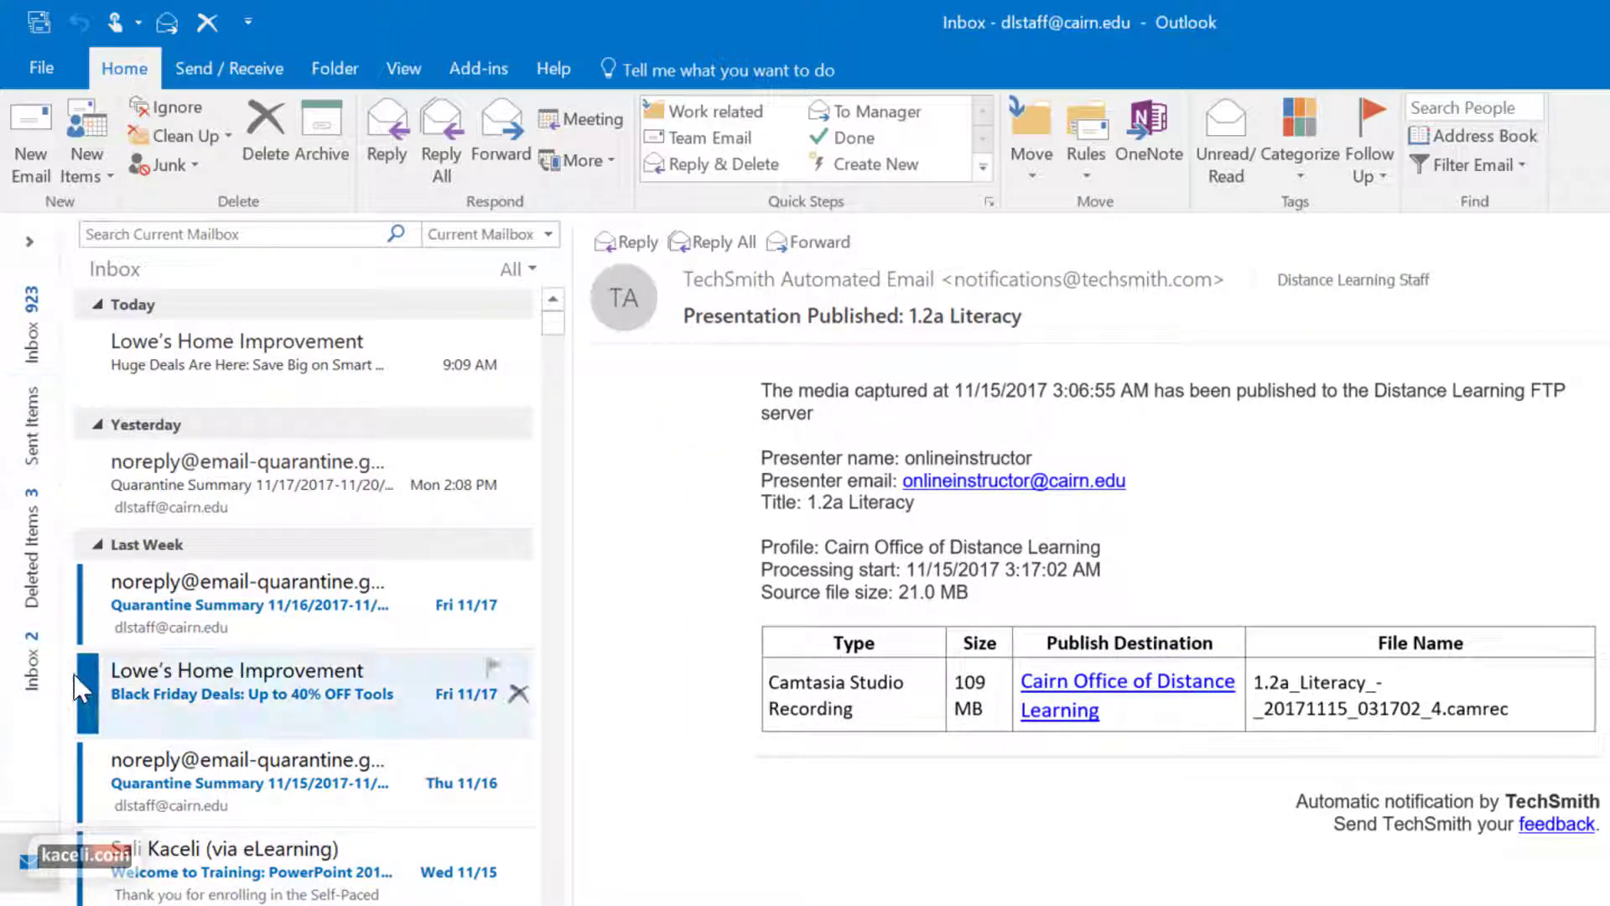
pyautogui.moveTo(65, 665); pyautogui.dragTo(438, 641)
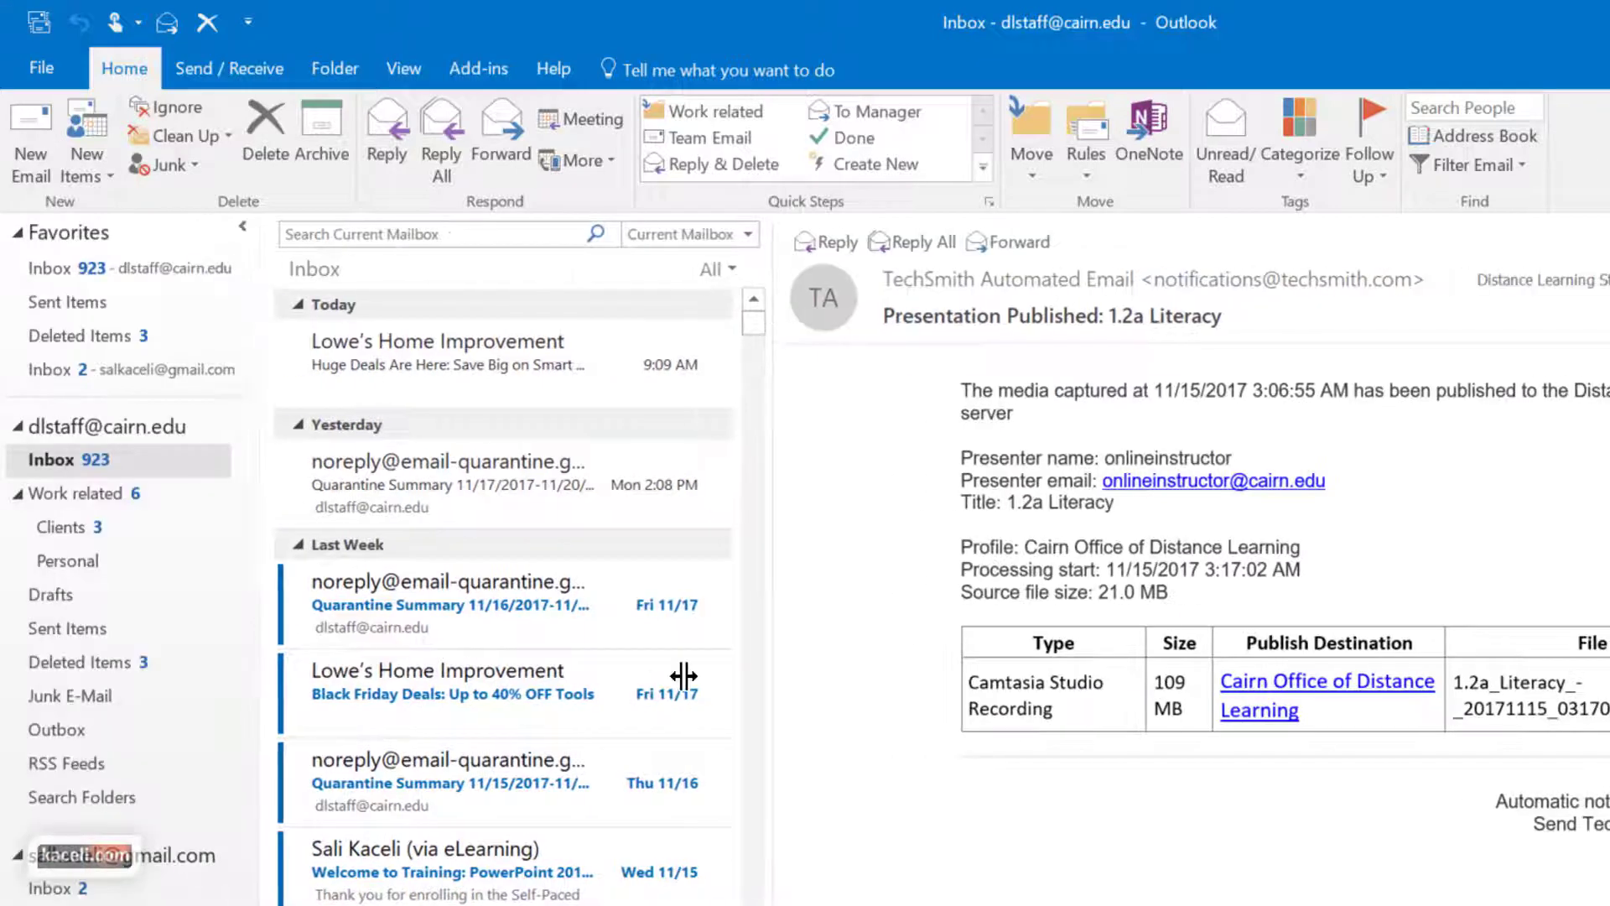
pyautogui.moveTo(683, 675); pyautogui.dragTo(714, 676)
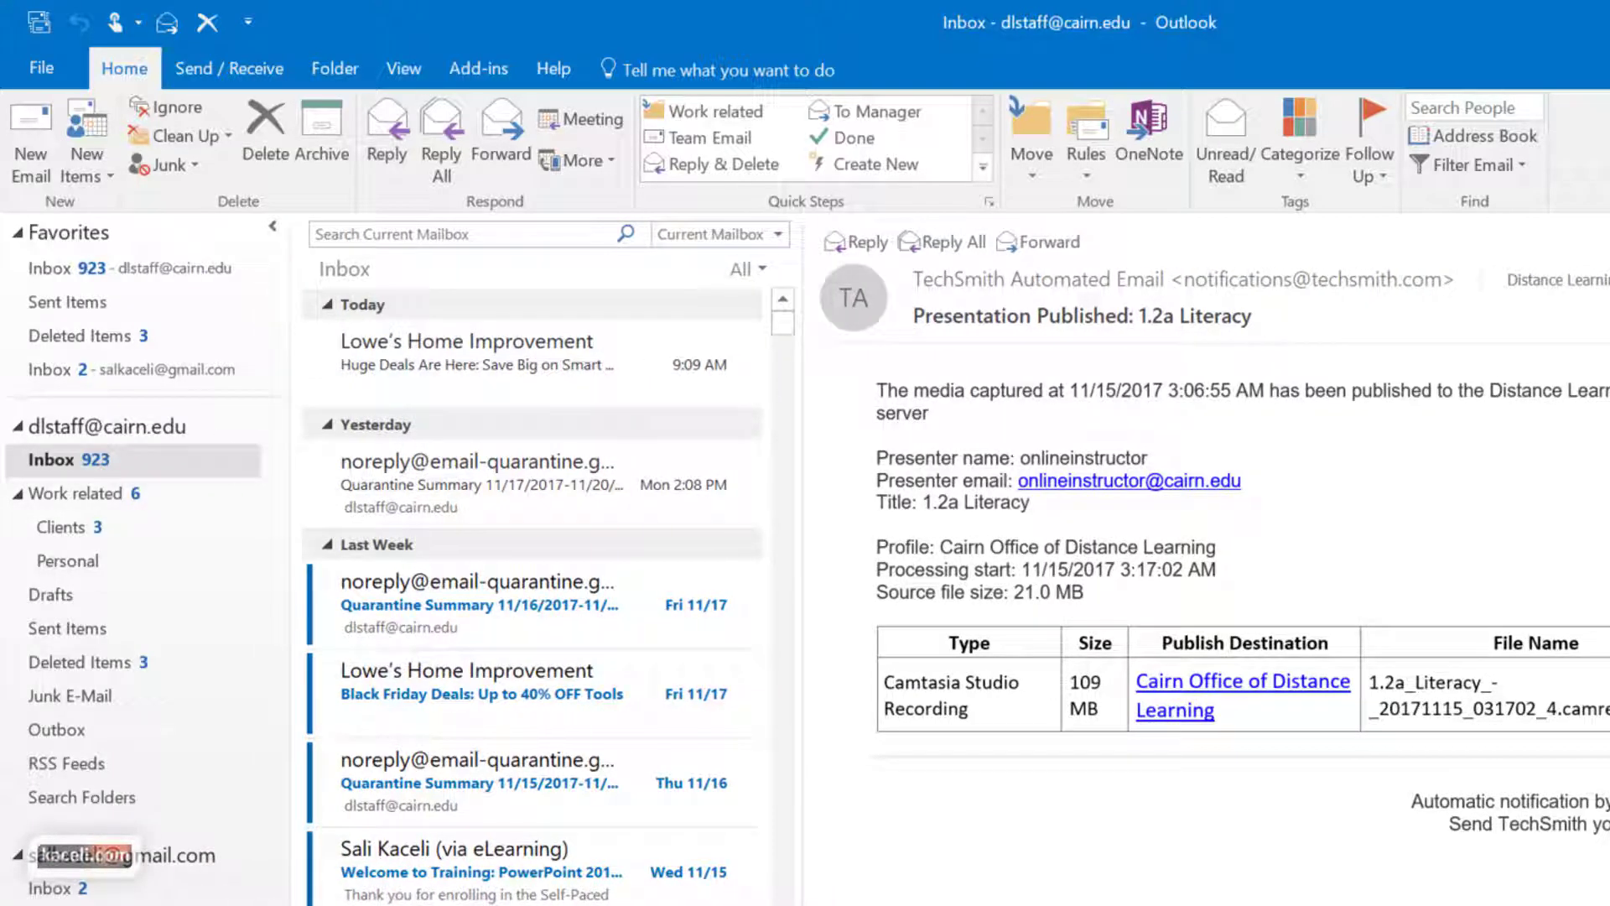